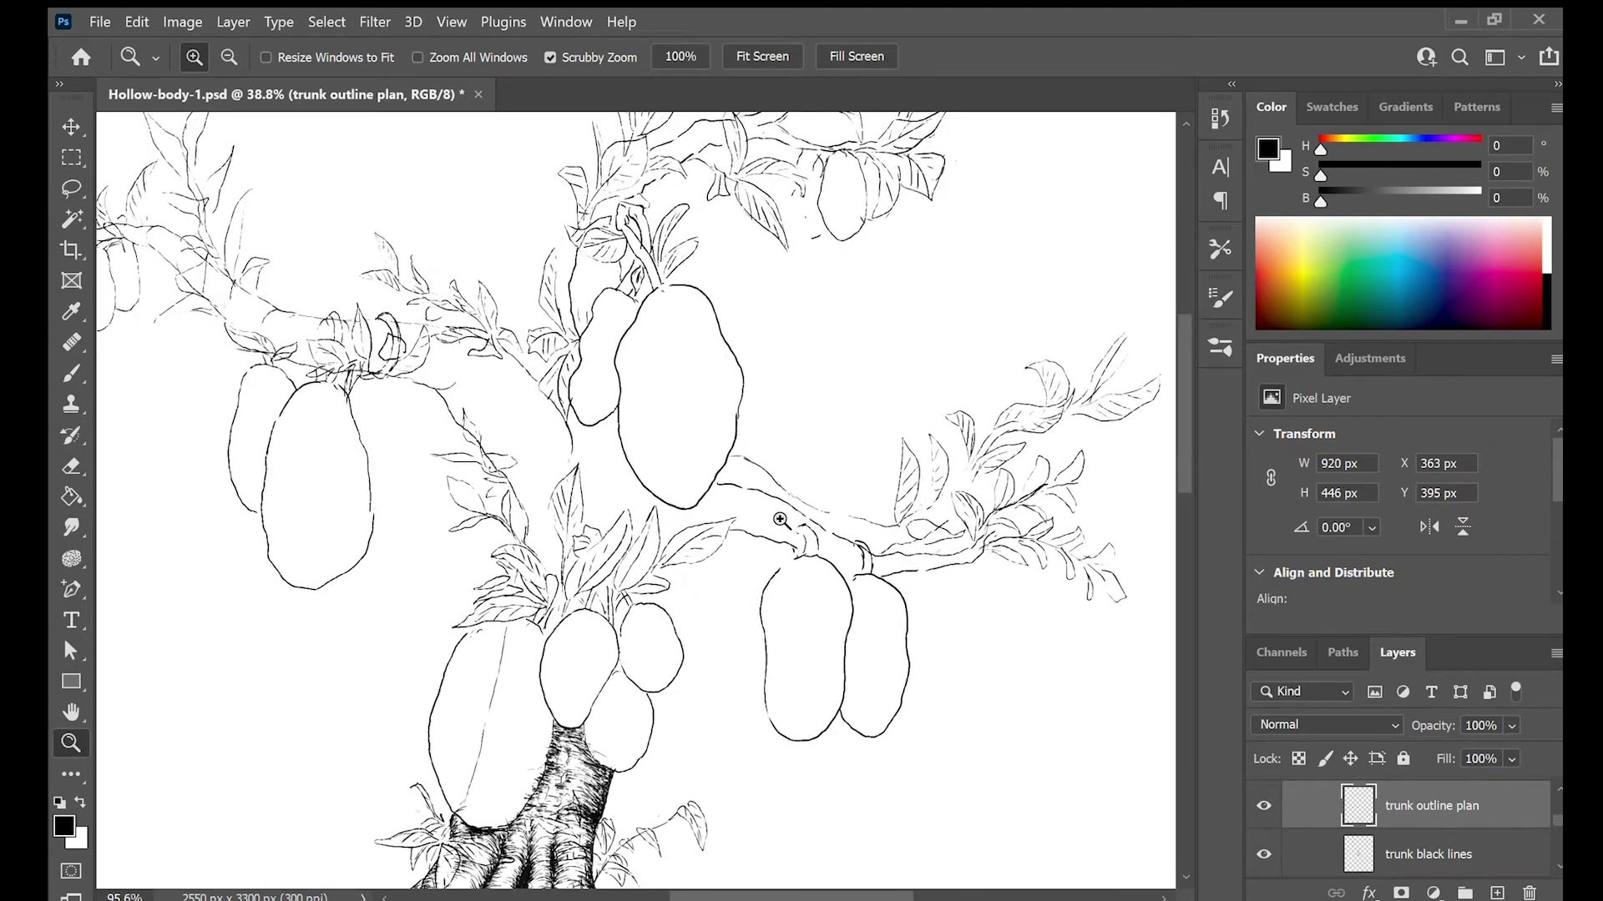
On the trunk black lines layer, hatch the bark gaps within the leaf cluster above the small fruits with the 5 px black brush
click(72, 373)
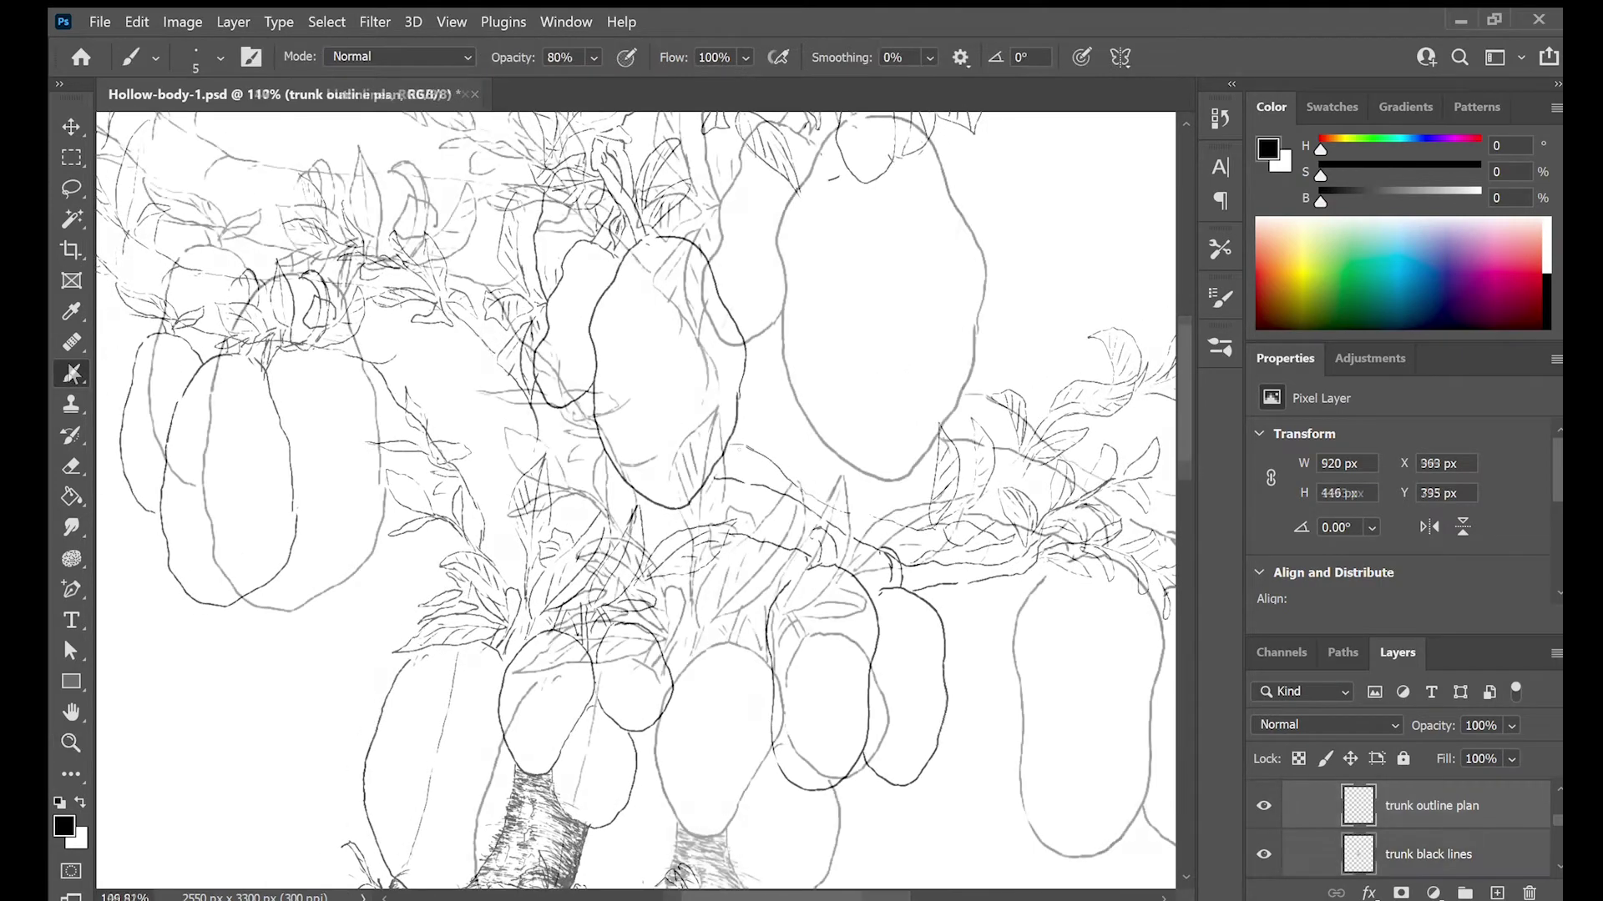
mouse_move(746, 488)
mouse_down()
mouse_move(760, 514)
mouse_move(742, 539)
mouse_move(733, 514)
mouse_up()
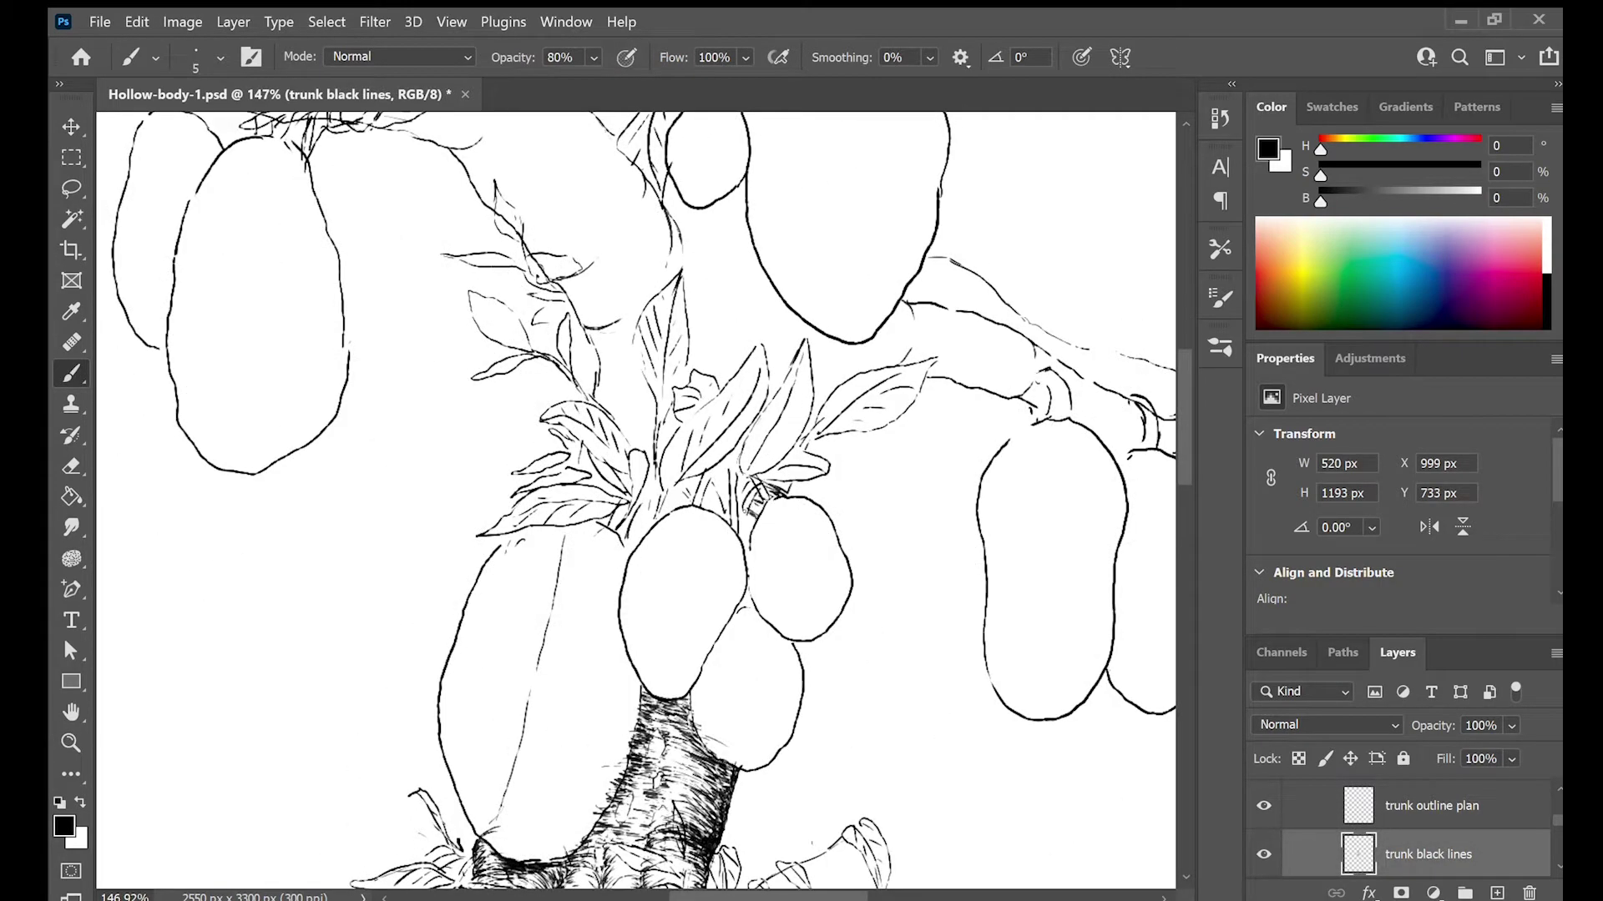
drag(865, 494, 863, 512)
key(ctrl+z)
drag(719, 481, 762, 502)
mouse_move(576, 463)
mouse_down()
mouse_move(626, 482)
mouse_move(620, 494)
mouse_up()
mouse_move(578, 451)
mouse_down()
mouse_move(614, 467)
mouse_move(611, 440)
mouse_up()
drag(584, 456, 628, 452)
mouse_move(636, 438)
mouse_down()
mouse_move(641, 409)
mouse_move(623, 416)
mouse_up()
drag(640, 423, 631, 441)
mouse_move(640, 400)
mouse_down()
mouse_move(628, 407)
mouse_move(620, 364)
mouse_up()
drag(599, 360, 612, 350)
mouse_move(595, 387)
mouse_down()
mouse_move(615, 392)
mouse_move(619, 364)
mouse_up()
drag(599, 382, 618, 379)
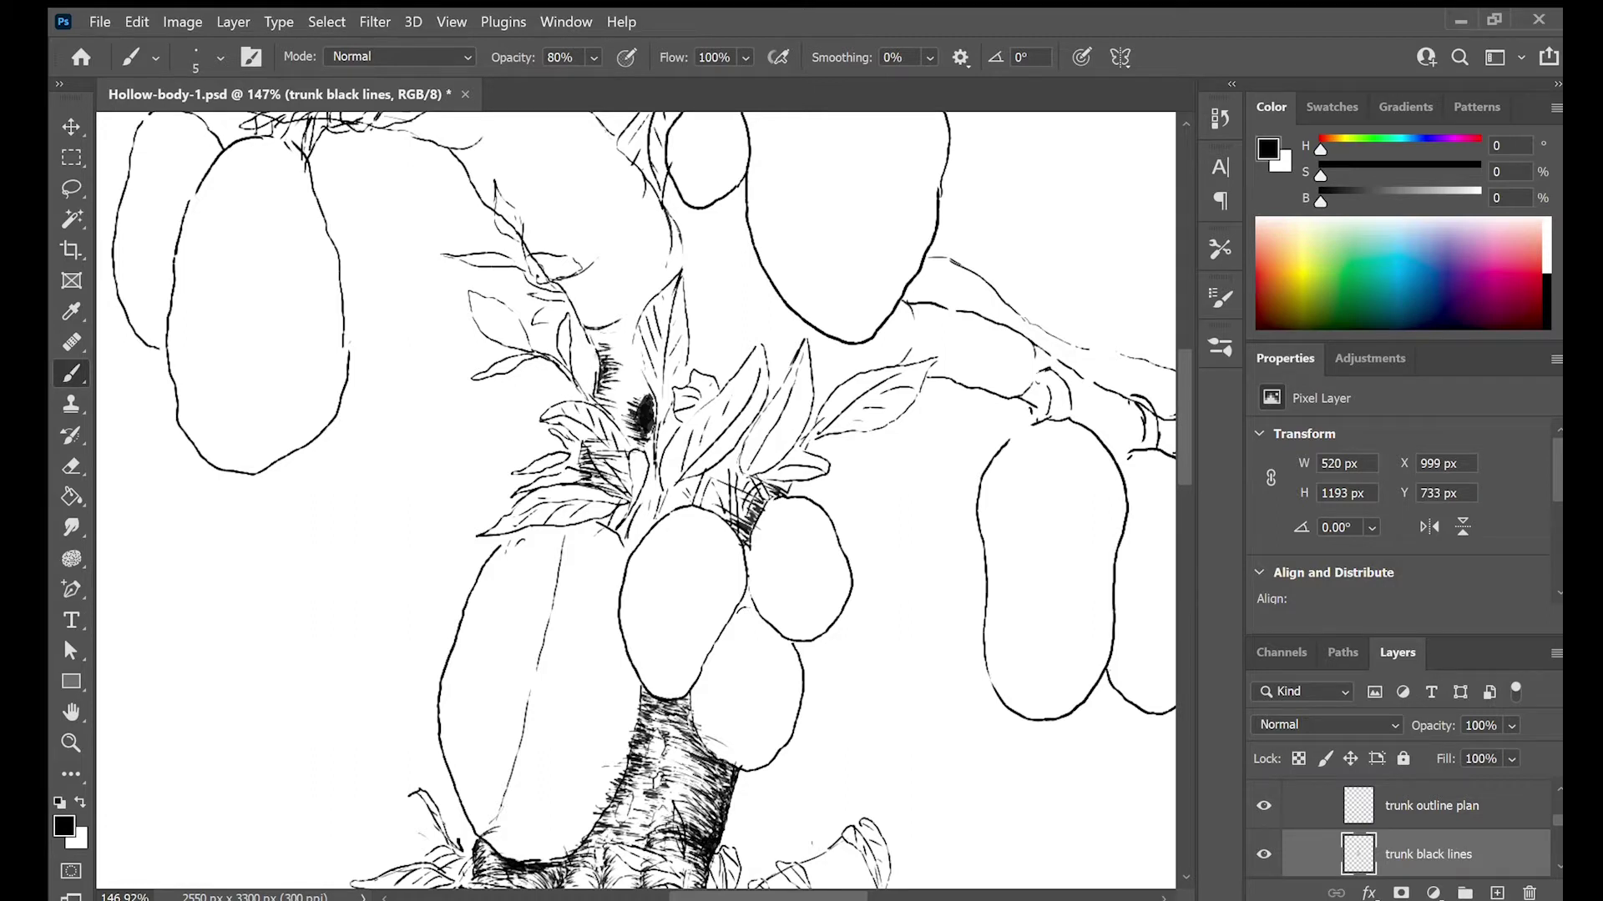
Hatch curved bark lines across the trunk above the leaf cluster and darken the gaps between its leaves
drag(633, 318, 597, 333)
mouse_move(597, 338)
mouse_down()
mouse_move(594, 377)
mouse_move(635, 383)
mouse_up()
drag(645, 401, 632, 390)
drag(594, 395, 666, 421)
drag(644, 387, 735, 445)
mouse_move(649, 518)
mouse_down()
mouse_move(623, 544)
mouse_move(657, 523)
mouse_up()
drag(640, 496, 727, 511)
drag(657, 476, 698, 483)
mouse_move(652, 317)
mouse_down()
mouse_move(604, 347)
mouse_move(607, 334)
mouse_up()
drag(680, 212, 670, 245)
mouse_move(668, 327)
mouse_down()
mouse_move(610, 349)
mouse_move(625, 344)
mouse_up()
mouse_move(678, 315)
mouse_down()
mouse_move(603, 357)
mouse_move(622, 362)
mouse_up()
drag(693, 334, 649, 346)
drag(788, 469, 774, 493)
drag(745, 459, 717, 473)
drag(805, 422, 787, 445)
drag(818, 419, 795, 438)
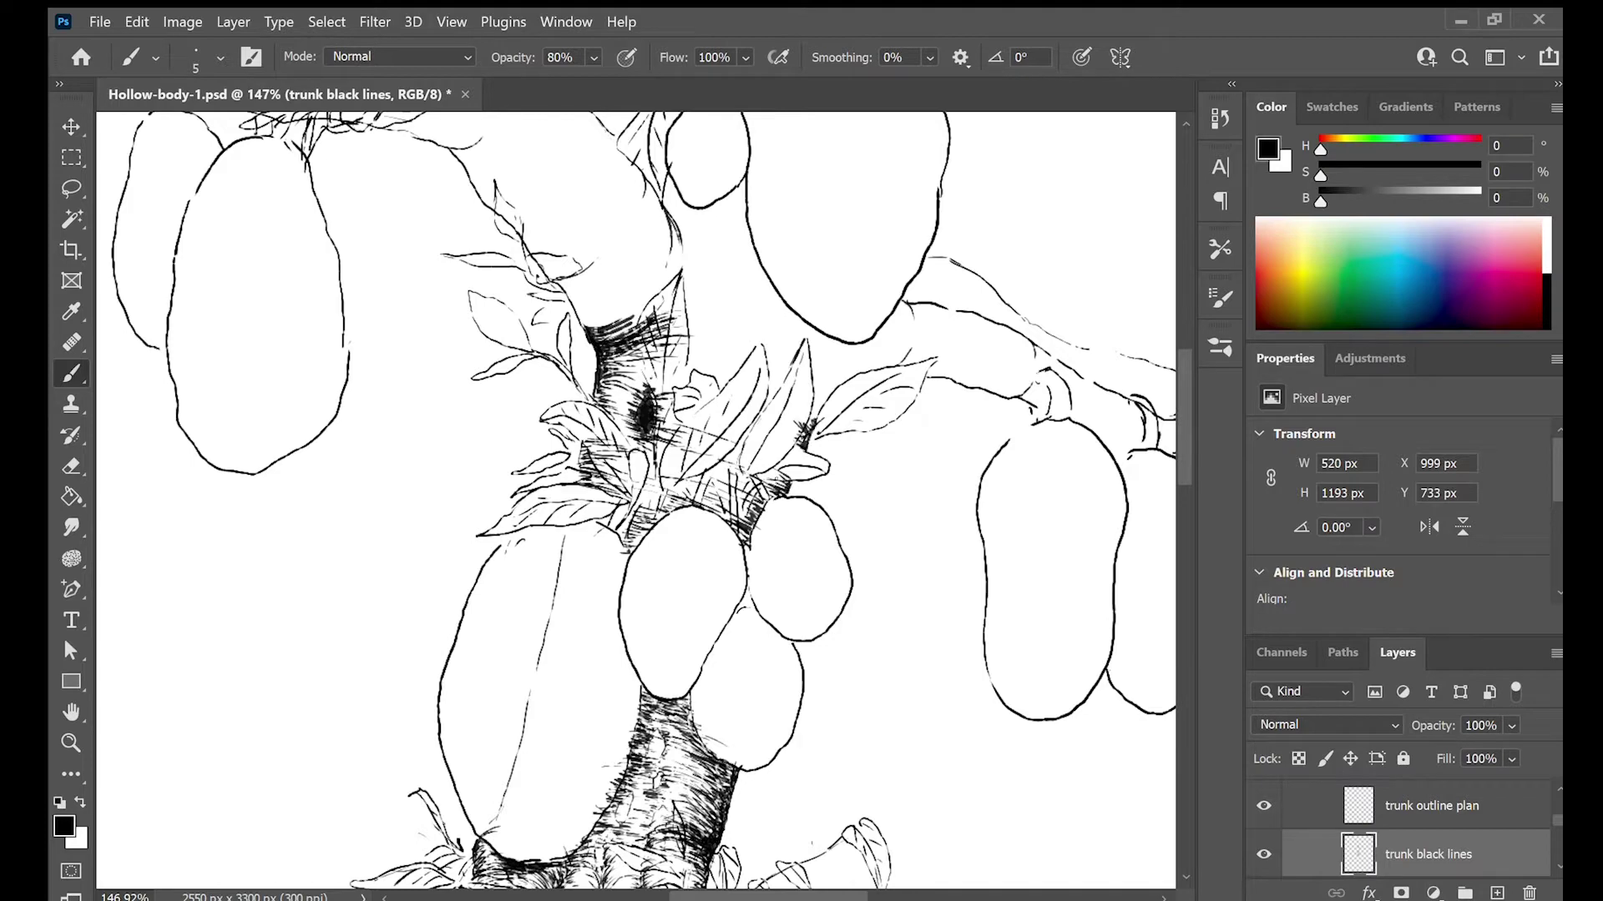
Extend the bark hatching up the trunk into the bend, building dense curved strokes along both edges
drag(687, 251, 692, 303)
drag(681, 225, 691, 273)
mouse_move(737, 298)
mouse_down()
mouse_move(654, 547)
mouse_move(768, 315)
mouse_up()
drag(703, 240, 721, 321)
drag(719, 288, 710, 323)
drag(582, 298, 620, 290)
drag(595, 307, 624, 332)
drag(606, 327, 653, 336)
mouse_move(614, 321)
mouse_down()
mouse_move(653, 315)
mouse_move(633, 272)
mouse_up()
mouse_move(677, 199)
mouse_down()
mouse_move(663, 245)
mouse_move(685, 254)
mouse_up()
mouse_move(689, 227)
mouse_down()
mouse_move(655, 271)
mouse_move(683, 296)
mouse_up()
mouse_move(682, 312)
mouse_down()
mouse_move(642, 339)
mouse_move(714, 532)
mouse_move(638, 490)
mouse_up()
drag(727, 493, 672, 515)
drag(764, 499, 671, 534)
drag(739, 475, 717, 490)
mouse_move(741, 484)
mouse_down()
mouse_move(723, 514)
mouse_move(745, 516)
mouse_up()
drag(765, 504, 735, 518)
drag(635, 432, 677, 408)
drag(673, 312, 693, 345)
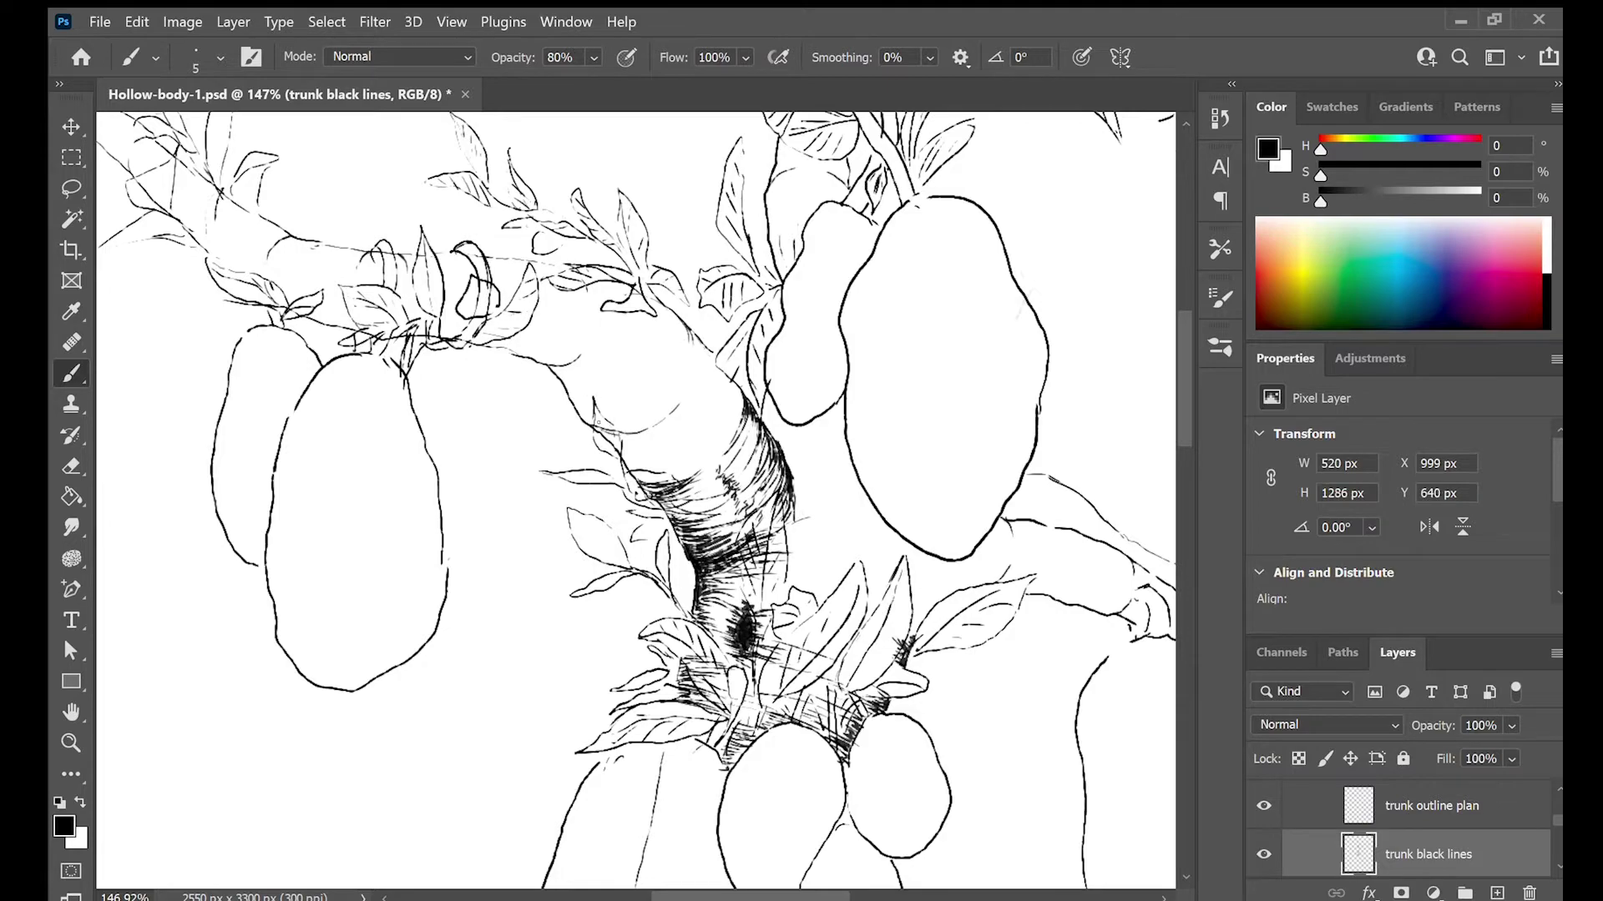
Fill the thick bend of the main left branch with contour hatching, darkest along its outer edges
drag(610, 417, 910, 502)
drag(898, 513, 937, 534)
drag(921, 535, 975, 567)
mouse_move(922, 518)
mouse_down()
mouse_move(948, 524)
mouse_move(923, 576)
mouse_up()
mouse_move(971, 513)
mouse_down()
mouse_move(918, 539)
mouse_move(936, 550)
mouse_up()
mouse_move(1015, 427)
mouse_down()
mouse_move(1015, 496)
mouse_move(993, 501)
mouse_up()
drag(991, 541, 953, 552)
mouse_move(918, 468)
mouse_down()
mouse_move(606, 496)
mouse_move(555, 483)
mouse_up()
mouse_move(539, 481)
mouse_down()
mouse_move(569, 485)
mouse_move(577, 515)
mouse_up()
drag(564, 515, 618, 540)
drag(566, 521, 601, 530)
drag(555, 502, 568, 527)
mouse_move(634, 405)
mouse_down()
mouse_move(585, 499)
mouse_move(605, 489)
mouse_up()
mouse_move(667, 424)
mouse_down()
mouse_move(645, 482)
mouse_move(659, 497)
mouse_up()
mouse_move(565, 500)
mouse_down()
mouse_move(555, 527)
mouse_move(571, 531)
mouse_up()
drag(693, 448, 681, 544)
drag(679, 561, 622, 581)
drag(726, 508, 704, 549)
drag(696, 573, 651, 588)
drag(728, 634, 674, 648)
drag(741, 676, 691, 699)
drag(772, 583, 748, 642)
mouse_move(767, 580)
mouse_down()
mouse_move(738, 647)
mouse_move(760, 656)
mouse_up()
drag(745, 623, 701, 657)
drag(550, 375, 574, 398)
drag(563, 373, 612, 402)
Continue the bark hatching from the bend along the left branch toward the ring-shaped collar
mouse_move(589, 382)
mouse_down()
mouse_move(626, 401)
mouse_move(635, 449)
mouse_up()
drag(564, 460, 522, 477)
drag(592, 402, 568, 379)
drag(549, 375, 530, 392)
drag(531, 452, 505, 472)
drag(551, 436, 534, 466)
drag(543, 376, 522, 401)
drag(547, 447, 524, 477)
drag(571, 413, 544, 465)
drag(557, 380, 527, 435)
drag(566, 456, 542, 474)
drag(573, 408, 536, 473)
drag(566, 405, 531, 466)
Check the whole tree, briefly showing the tree references group and hiding it again
key(z)
drag(732, 682, 618, 685)
drag(843, 715, 739, 476)
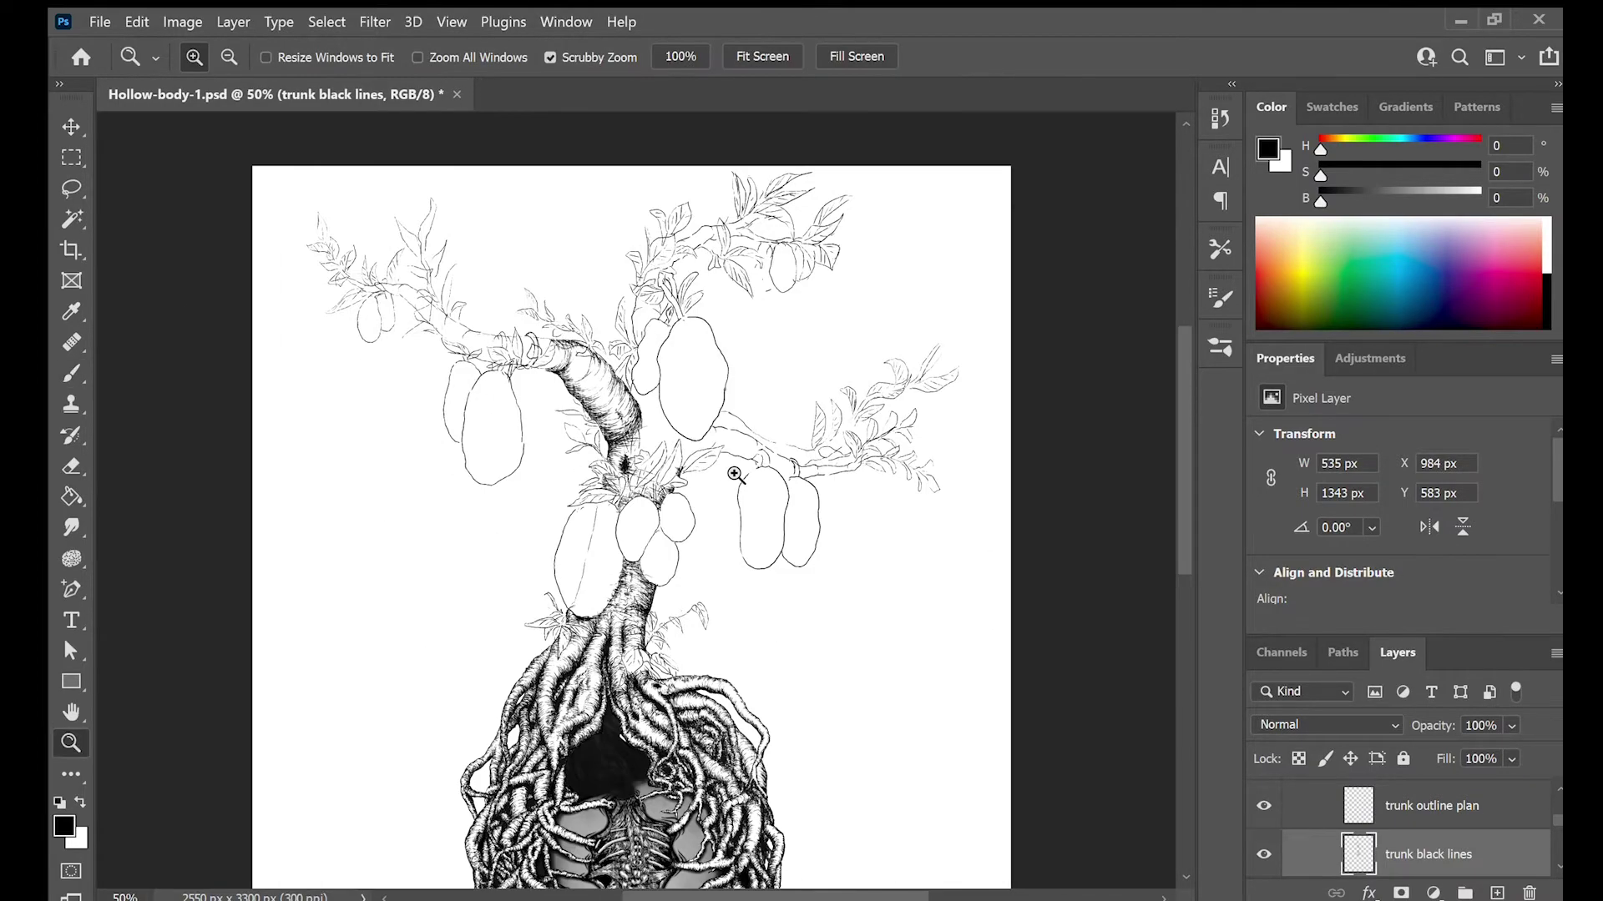
drag(1557, 817, 1559, 793)
click(1264, 793)
click(1264, 793)
Hatch the left branch on both sides of the collar and along its upper edge above the two large hanging fruits
mouse_move(482, 286)
mouse_down()
mouse_move(613, 334)
mouse_move(589, 359)
mouse_up()
key(b)
mouse_move(615, 428)
mouse_down()
mouse_move(637, 447)
mouse_move(641, 499)
mouse_move(619, 534)
mouse_up()
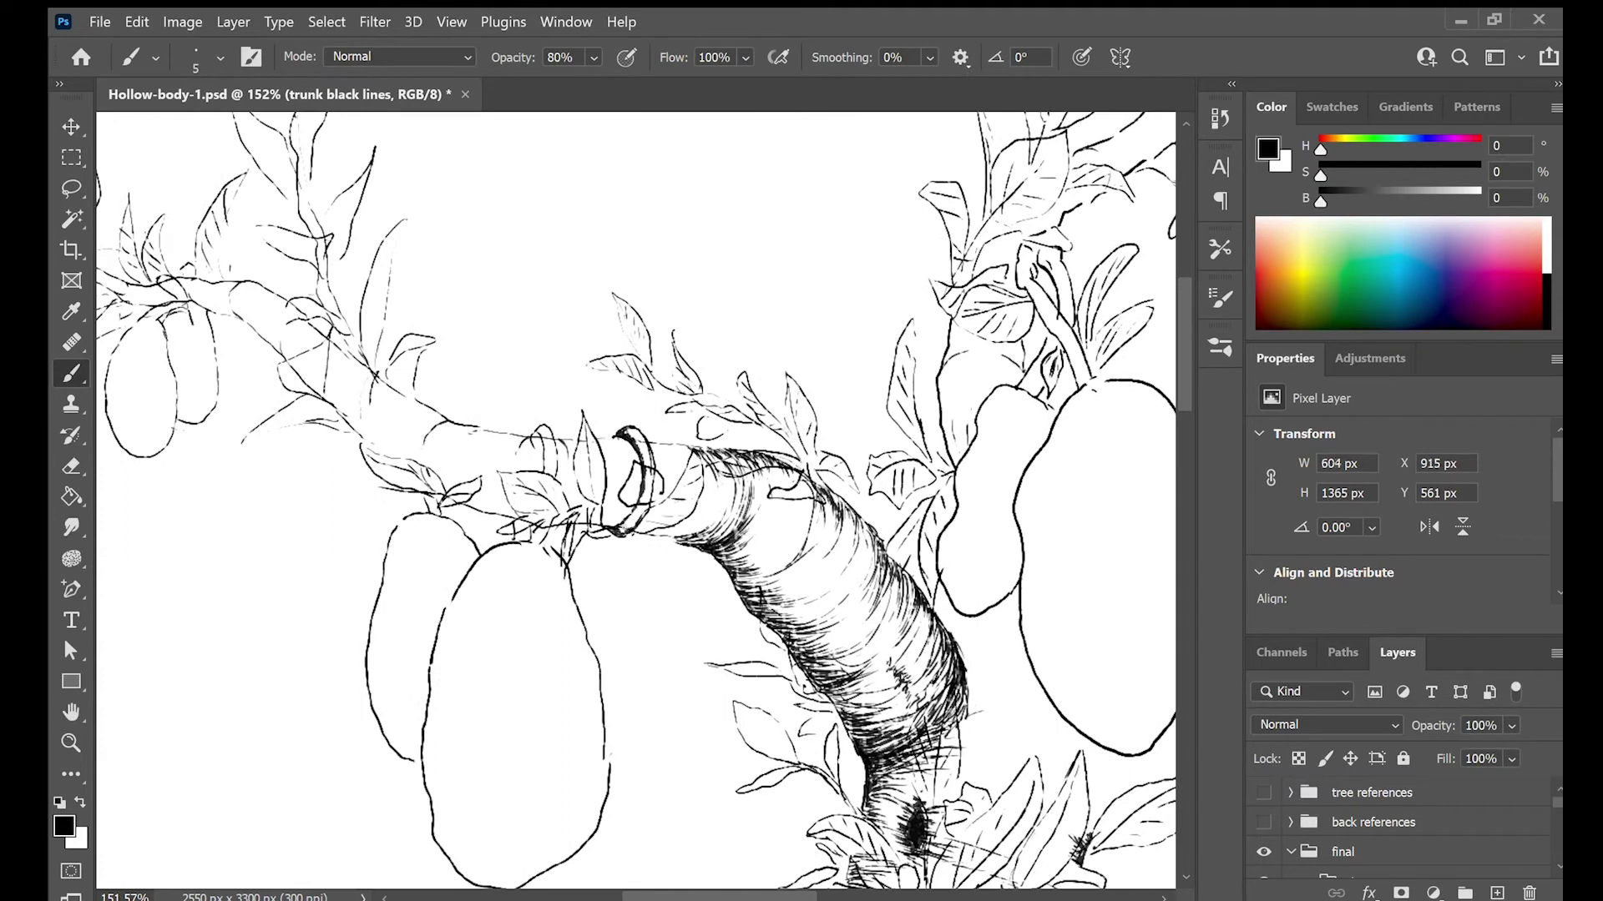
drag(680, 444, 650, 451)
drag(697, 473, 665, 445)
mouse_move(693, 535)
mouse_down()
mouse_move(640, 524)
mouse_move(678, 537)
mouse_up()
mouse_move(680, 474)
mouse_down()
mouse_move(650, 448)
mouse_move(570, 448)
mouse_up()
drag(575, 440, 610, 451)
mouse_move(616, 436)
mouse_down()
mouse_move(632, 453)
mouse_move(589, 444)
mouse_up()
mouse_move(557, 441)
mouse_down()
mouse_move(569, 469)
mouse_move(600, 456)
mouse_up()
drag(620, 444, 639, 501)
drag(609, 526, 637, 470)
drag(585, 522, 616, 509)
mouse_move(615, 520)
mouse_down()
mouse_move(630, 502)
mouse_move(568, 512)
mouse_up()
mouse_move(567, 524)
mouse_down()
mouse_move(590, 502)
mouse_move(555, 518)
mouse_up()
drag(544, 432, 512, 469)
drag(524, 495, 510, 523)
drag(539, 500, 536, 526)
mouse_move(527, 438)
mouse_down()
mouse_move(505, 447)
mouse_move(489, 429)
mouse_up()
mouse_move(501, 434)
mouse_down()
mouse_move(467, 424)
mouse_move(505, 430)
mouse_up()
drag(507, 449, 455, 424)
drag(460, 439, 425, 423)
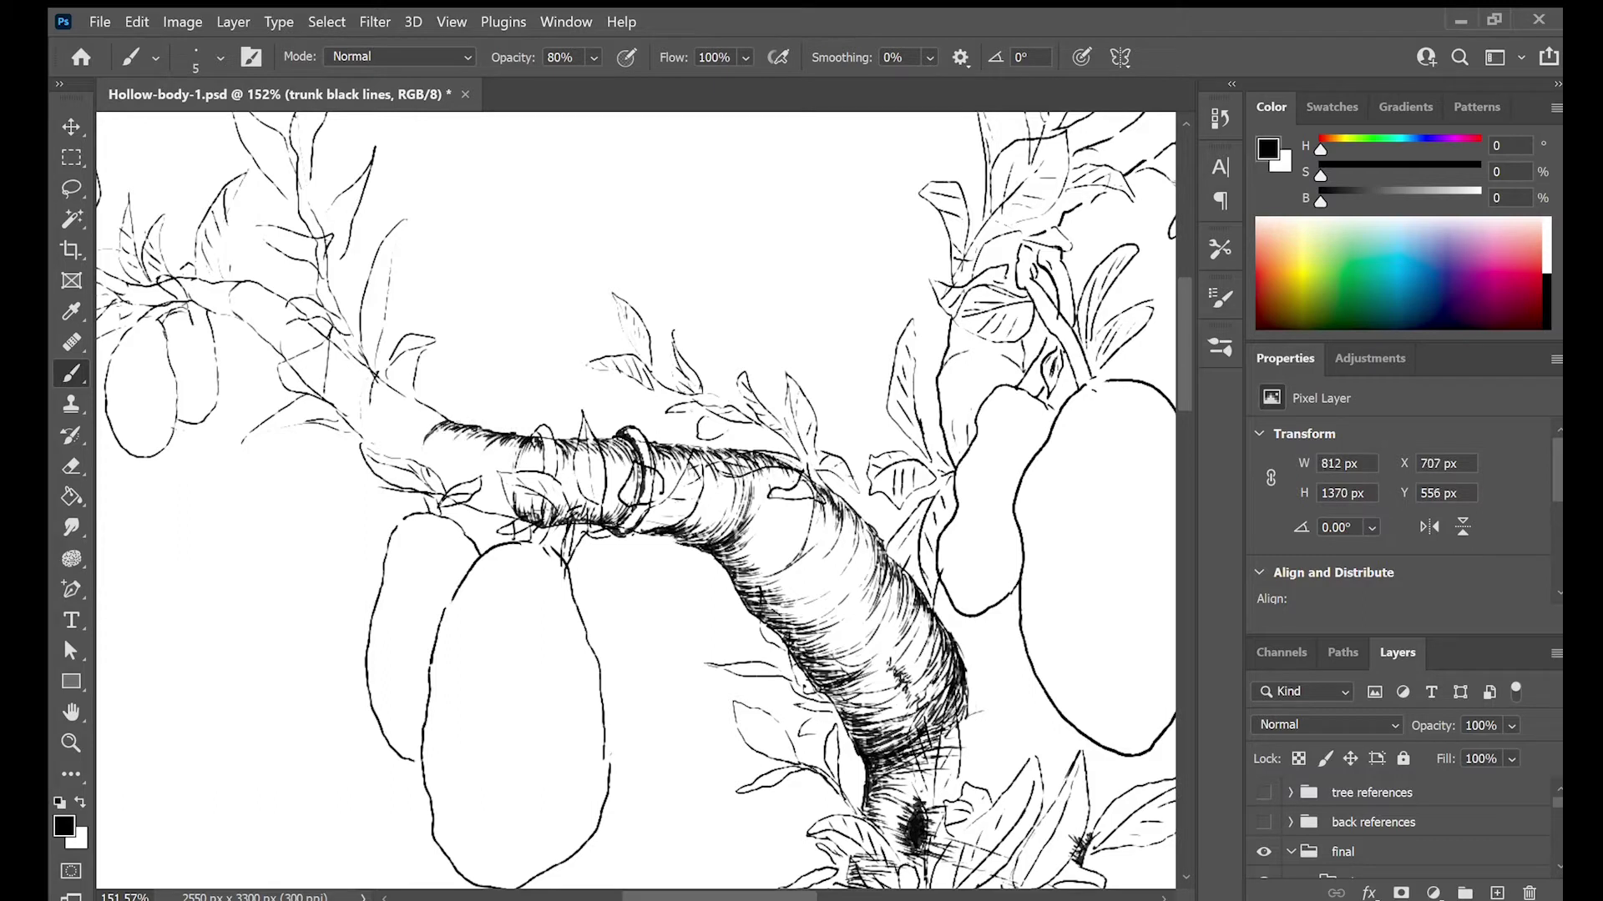
Shade the middle of the left branch with curved bark strokes, from the large fruits up to the next leafy twigs
drag(479, 485, 470, 509)
drag(431, 435, 425, 462)
drag(426, 475, 444, 495)
mouse_move(455, 442)
mouse_down()
mouse_move(443, 475)
mouse_move(455, 472)
mouse_up()
drag(457, 494, 707, 514)
drag(624, 422, 595, 407)
drag(602, 410, 582, 402)
drag(594, 471, 578, 455)
mouse_move(587, 469)
mouse_down()
mouse_move(570, 438)
mouse_move(551, 440)
mouse_up()
drag(565, 454, 543, 425)
drag(585, 400, 528, 356)
drag(549, 373, 525, 355)
drag(1557, 802, 1557, 823)
drag(605, 407, 580, 395)
mouse_move(610, 410)
mouse_down()
mouse_move(518, 407)
mouse_move(512, 392)
mouse_up()
drag(547, 377, 529, 365)
drag(546, 366, 518, 386)
drag(524, 421, 507, 392)
drag(534, 429, 519, 405)
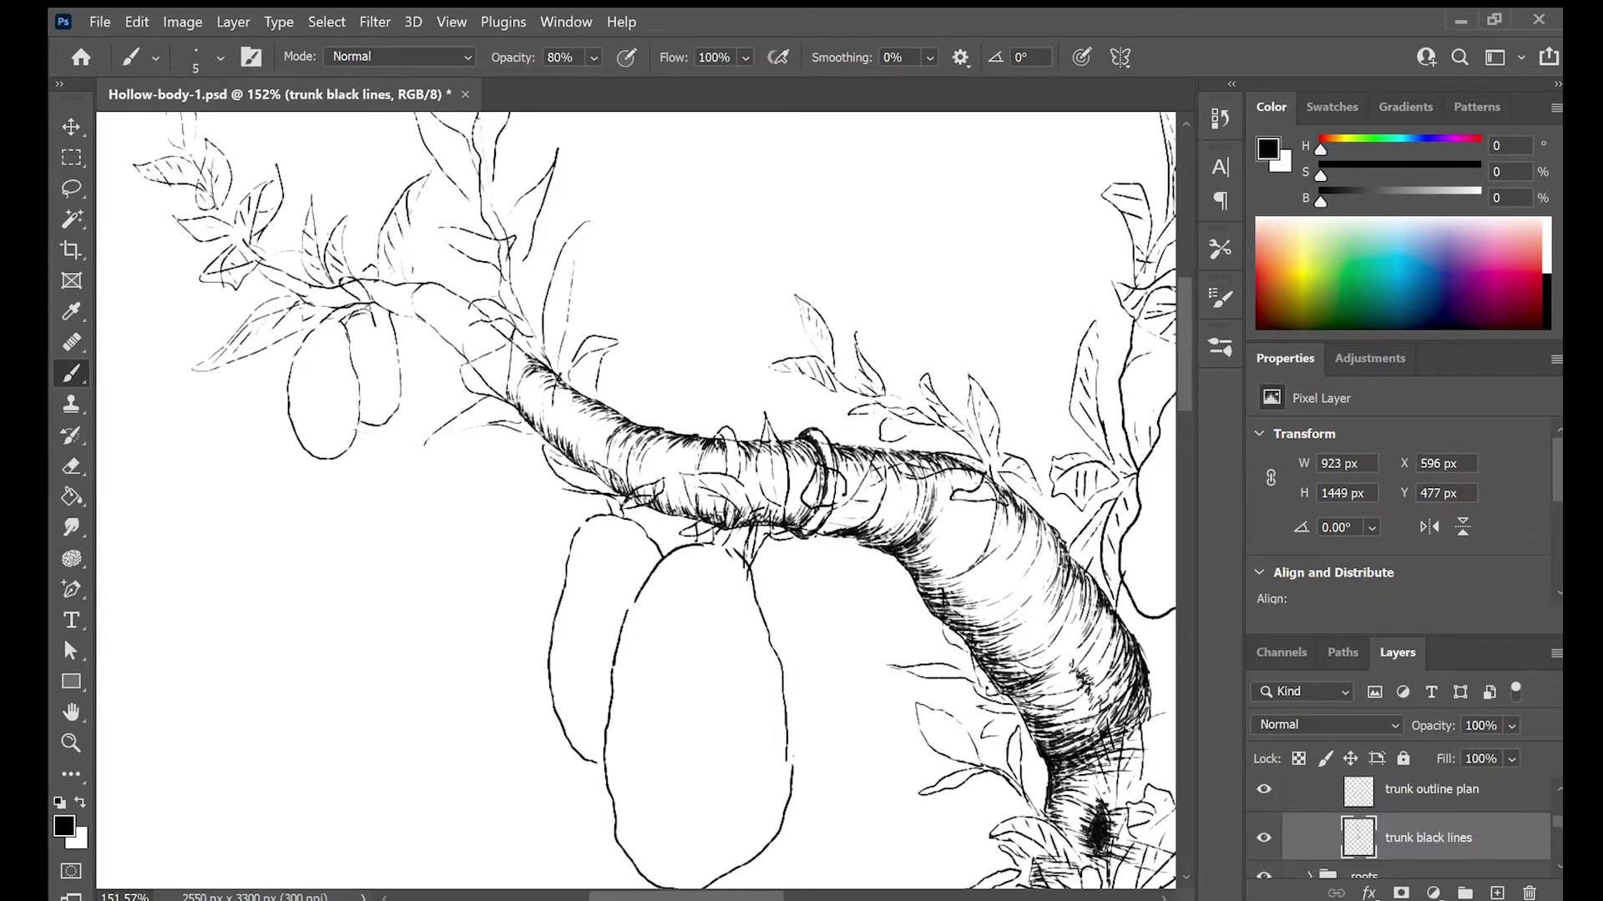
Hatch the thin outer end of the left branch past the small hanging fruits to its leafy tip
drag(599, 466, 375, 294)
drag(343, 242, 672, 456)
drag(540, 327, 515, 345)
drag(525, 361, 478, 336)
drag(508, 336, 480, 320)
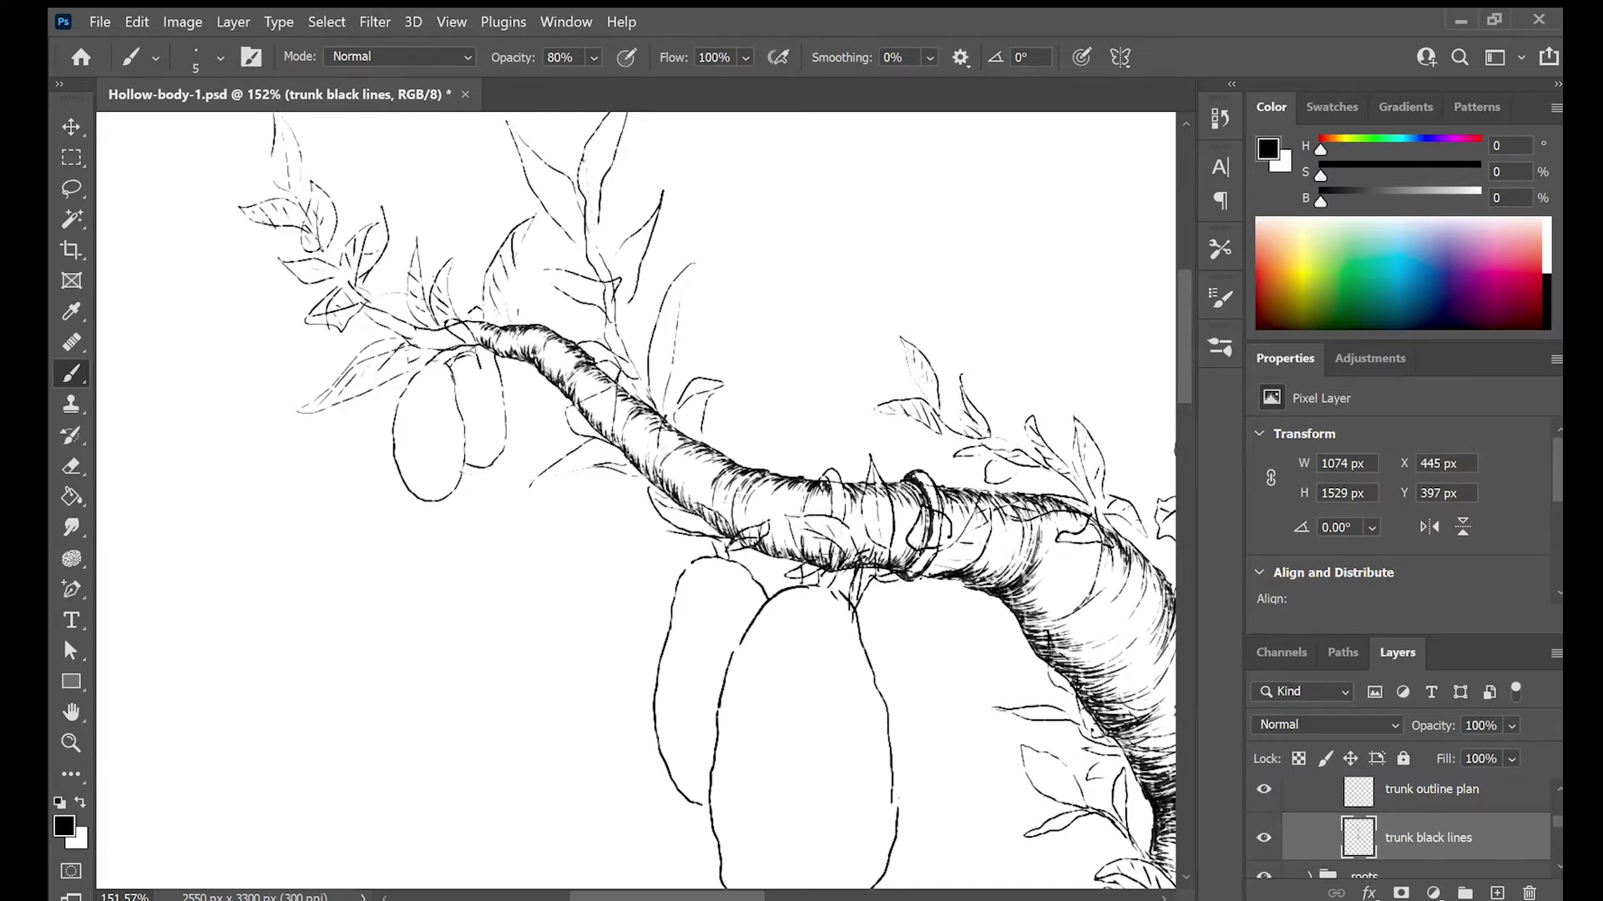
drag(479, 344, 448, 345)
drag(408, 332, 461, 343)
drag(405, 336, 388, 325)
drag(378, 313, 401, 329)
mouse_move(396, 320)
mouse_down()
mouse_move(416, 338)
mouse_move(361, 308)
mouse_up()
drag(621, 394, 597, 417)
drag(638, 404, 597, 391)
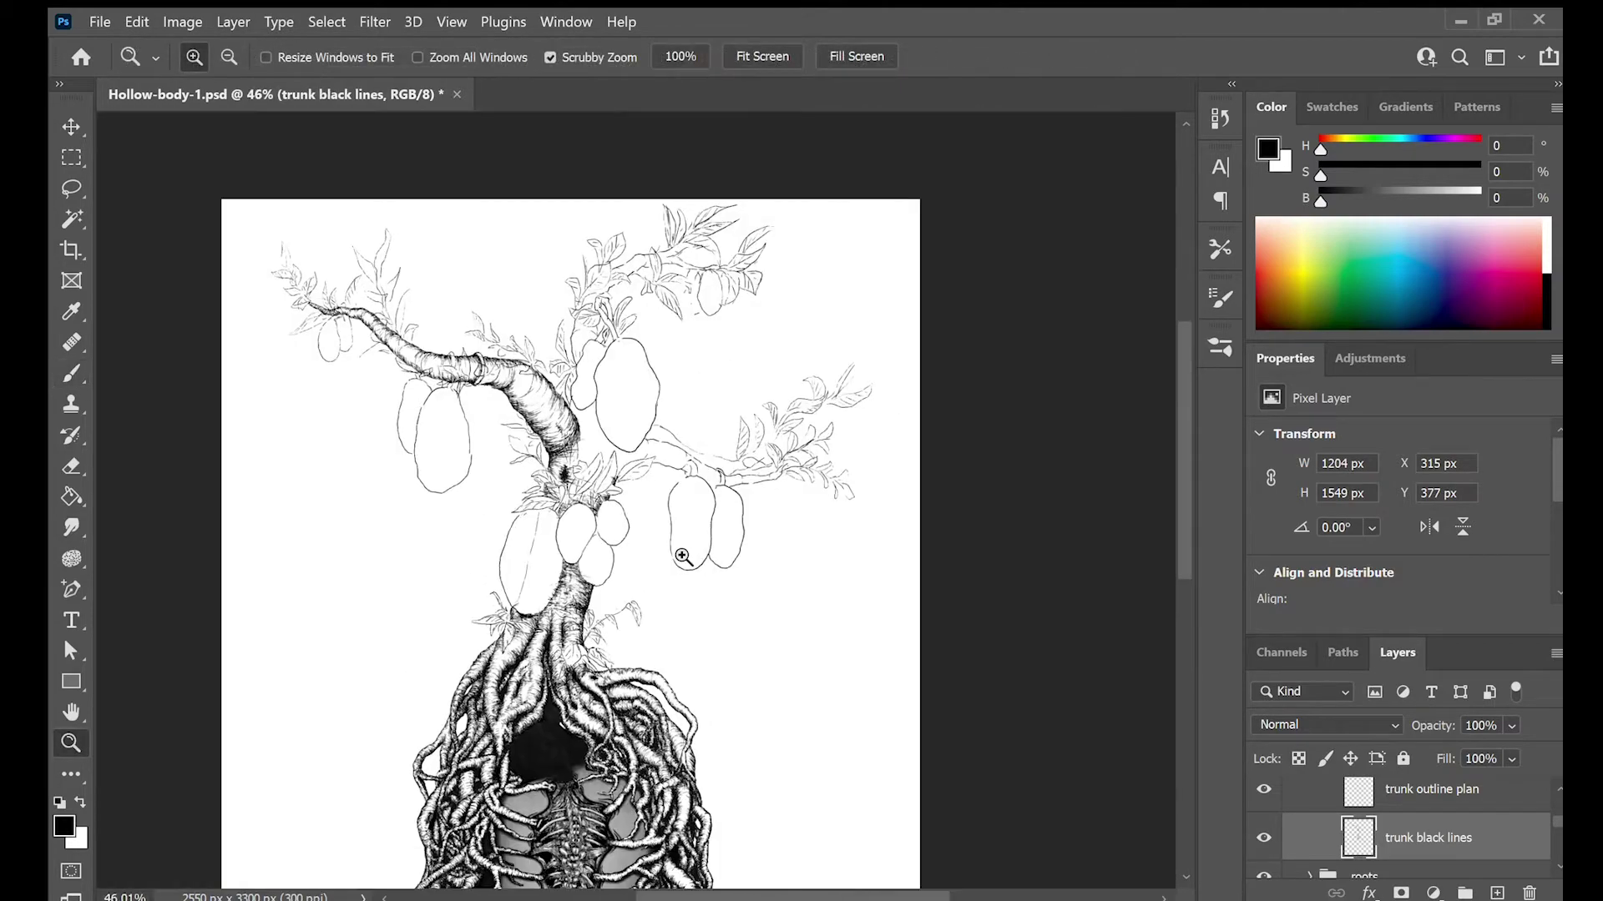
Hatch the lower and upper edges of the right branch from the trunk junction to the first large hanging fruit's collar
drag(599, 446, 753, 412)
key(b)
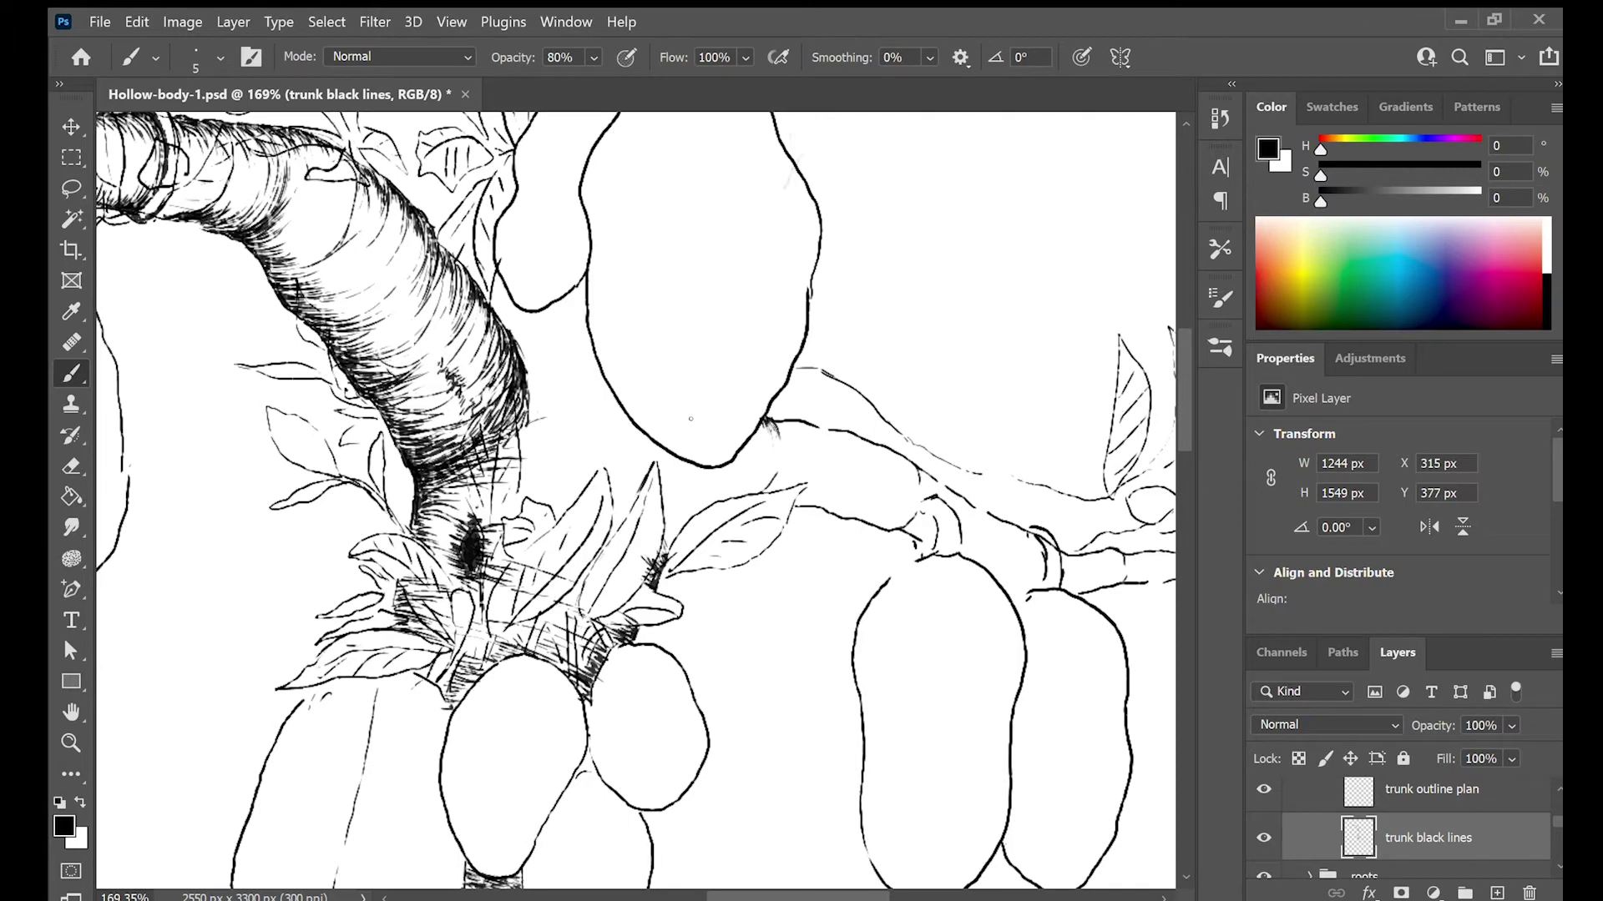
mouse_move(669, 553)
mouse_down()
mouse_move(706, 492)
mouse_move(768, 482)
mouse_move(710, 517)
mouse_up()
drag(678, 537, 747, 501)
drag(768, 415, 741, 425)
drag(758, 384, 622, 560)
mouse_move(473, 284)
mouse_down()
mouse_move(606, 594)
mouse_move(637, 330)
mouse_up()
drag(669, 324, 689, 358)
drag(698, 329, 718, 344)
drag(686, 411, 703, 400)
mouse_move(693, 409)
mouse_down()
mouse_move(714, 386)
mouse_move(735, 410)
mouse_up()
drag(750, 424, 764, 411)
mouse_move(743, 409)
mouse_down()
mouse_move(968, 479)
mouse_move(719, 417)
mouse_up()
drag(678, 337, 696, 356)
drag(662, 344, 670, 358)
drag(666, 421, 685, 405)
mouse_move(644, 419)
mouse_down()
mouse_move(666, 400)
mouse_move(645, 415)
mouse_up()
drag(720, 409, 688, 422)
drag(706, 335, 698, 361)
drag(737, 352, 713, 432)
drag(732, 412, 708, 427)
drag(769, 362, 754, 375)
drag(788, 371, 728, 441)
mouse_move(783, 413)
mouse_down()
mouse_move(748, 444)
mouse_move(730, 432)
mouse_up()
drag(779, 367, 733, 440)
drag(795, 386, 788, 407)
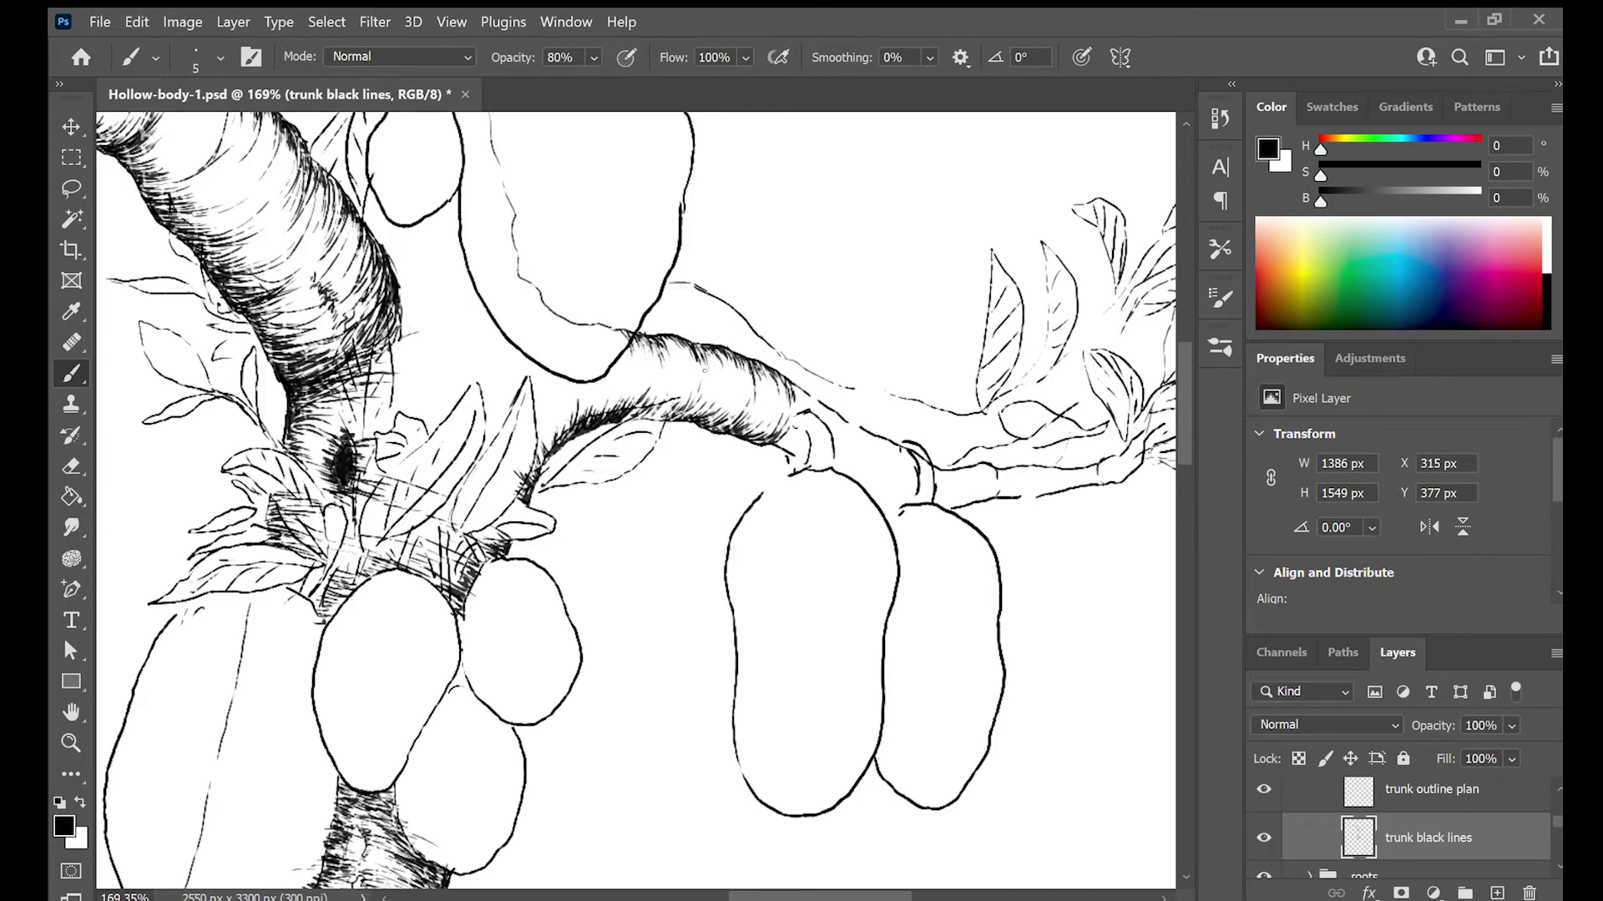
Continue the bark hatching on the right branch across both fruit collars, ending just past the second large hanging fruit
drag(793, 468, 683, 402)
drag(678, 320, 709, 337)
drag(694, 321, 717, 342)
drag(728, 348, 754, 367)
drag(765, 528, 833, 615)
drag(759, 479, 864, 531)
drag(766, 455, 734, 473)
mouse_move(804, 430)
mouse_down()
mouse_move(789, 451)
mouse_move(792, 486)
mouse_move(802, 477)
mouse_up()
drag(808, 445, 796, 459)
drag(796, 429, 785, 451)
drag(763, 484, 806, 477)
mouse_move(809, 497)
mouse_down()
mouse_move(793, 488)
mouse_move(824, 469)
mouse_up()
mouse_move(864, 458)
mouse_down()
mouse_move(832, 481)
mouse_move(854, 494)
mouse_up()
mouse_move(844, 489)
mouse_down()
mouse_move(804, 513)
mouse_move(831, 523)
mouse_up()
drag(874, 511, 829, 526)
mouse_move(884, 513)
mouse_down()
mouse_move(851, 528)
mouse_move(883, 500)
mouse_up()
mouse_move(902, 517)
mouse_down()
mouse_move(864, 529)
mouse_move(891, 530)
mouse_up()
drag(939, 514, 912, 531)
mouse_move(950, 512)
mouse_down()
mouse_move(937, 522)
mouse_move(943, 497)
mouse_move(904, 506)
mouse_up()
key(ctrl+z)
key(ctrl+z)
drag(917, 521, 897, 536)
drag(942, 490, 904, 534)
mouse_move(922, 494)
mouse_down()
mouse_move(902, 521)
mouse_move(871, 518)
mouse_up()
drag(947, 485, 939, 503)
drag(959, 511, 937, 526)
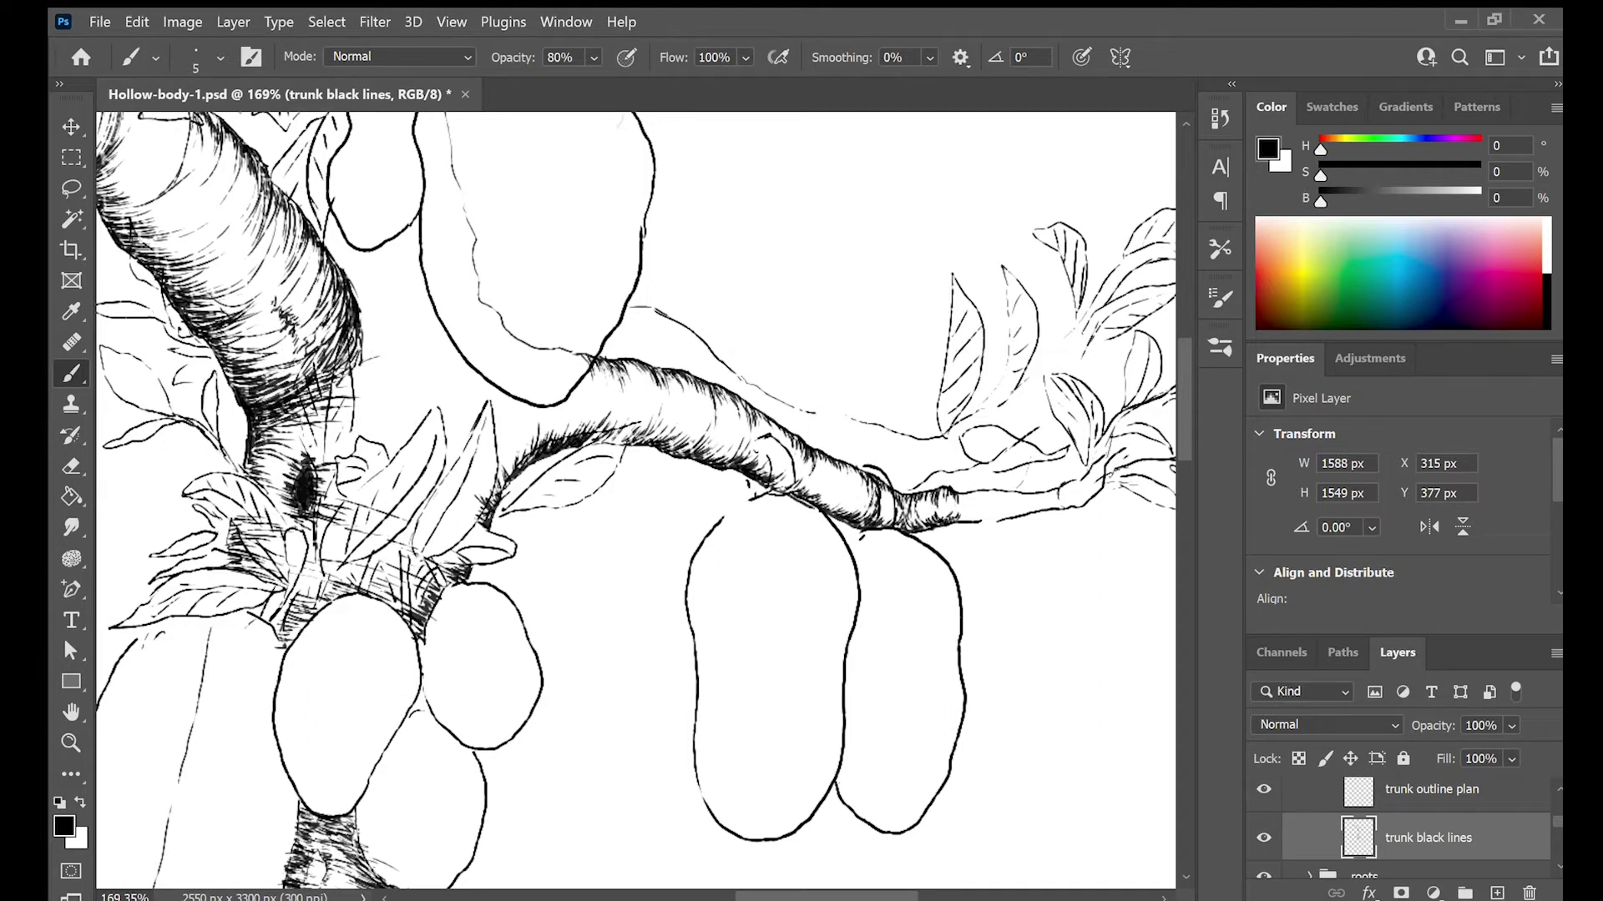
Hatch the thin outer end of the right branch from the second fruit collar to its upturned leafy tip
drag(965, 491, 958, 502)
mouse_move(988, 515)
mouse_down()
mouse_move(962, 522)
mouse_move(975, 522)
mouse_up()
drag(968, 494, 1055, 496)
drag(1059, 487, 967, 500)
mouse_move(1030, 491)
mouse_down()
mouse_move(1005, 501)
mouse_move(1033, 503)
mouse_up()
mouse_move(965, 494)
mouse_down()
mouse_move(954, 519)
mouse_move(923, 519)
mouse_up()
mouse_move(998, 510)
mouse_down()
mouse_move(963, 519)
mouse_move(1002, 504)
mouse_up()
mouse_move(1062, 503)
mouse_down()
mouse_move(1021, 512)
mouse_move(1042, 506)
mouse_up()
mouse_move(1038, 498)
mouse_down()
mouse_move(1025, 512)
mouse_move(1059, 493)
mouse_up()
drag(1090, 461, 1075, 484)
drag(1072, 504, 1070, 496)
drag(1081, 497, 1118, 444)
drag(1118, 447, 1128, 434)
drag(1075, 499, 1089, 478)
drag(1089, 493, 1121, 435)
drag(1102, 459, 1114, 445)
drag(1036, 509, 1100, 488)
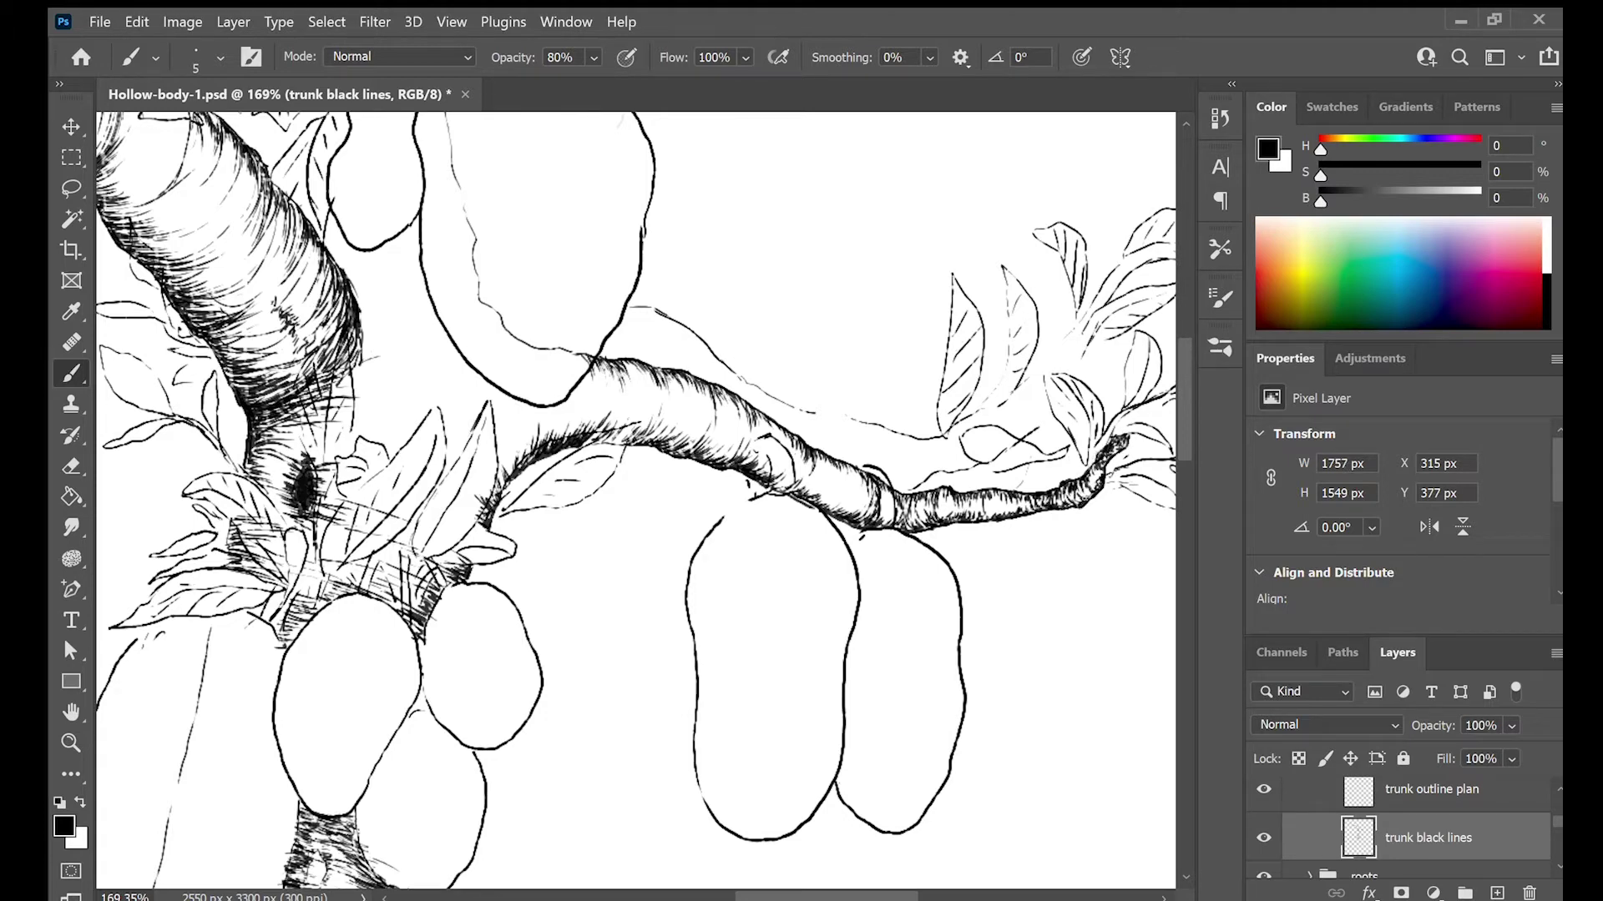
Fill in the bark shading at the base of the right branch, around the fork beneath the large central fruit
mouse_move(814, 447)
mouse_down()
mouse_move(797, 486)
mouse_move(848, 495)
mouse_up()
drag(573, 357, 681, 499)
mouse_move(558, 523)
mouse_down()
mouse_move(568, 499)
mouse_move(632, 491)
mouse_up()
mouse_move(566, 534)
mouse_down()
mouse_move(582, 515)
mouse_move(455, 340)
mouse_up()
drag(344, 169, 370, 236)
drag(417, 402, 443, 418)
drag(430, 392, 454, 414)
drag(473, 380, 498, 396)
drag(443, 359, 468, 371)
drag(463, 283, 483, 297)
drag(515, 369, 542, 322)
drag(554, 347, 557, 325)
mouse_move(472, 279)
mouse_down()
mouse_move(505, 299)
mouse_move(551, 276)
mouse_up()
drag(538, 253, 552, 267)
drag(558, 256, 572, 271)
drag(523, 377, 558, 359)
drag(562, 357, 580, 347)
drag(590, 354, 635, 342)
drag(599, 351, 648, 335)
drag(597, 344, 618, 324)
drag(603, 270, 613, 336)
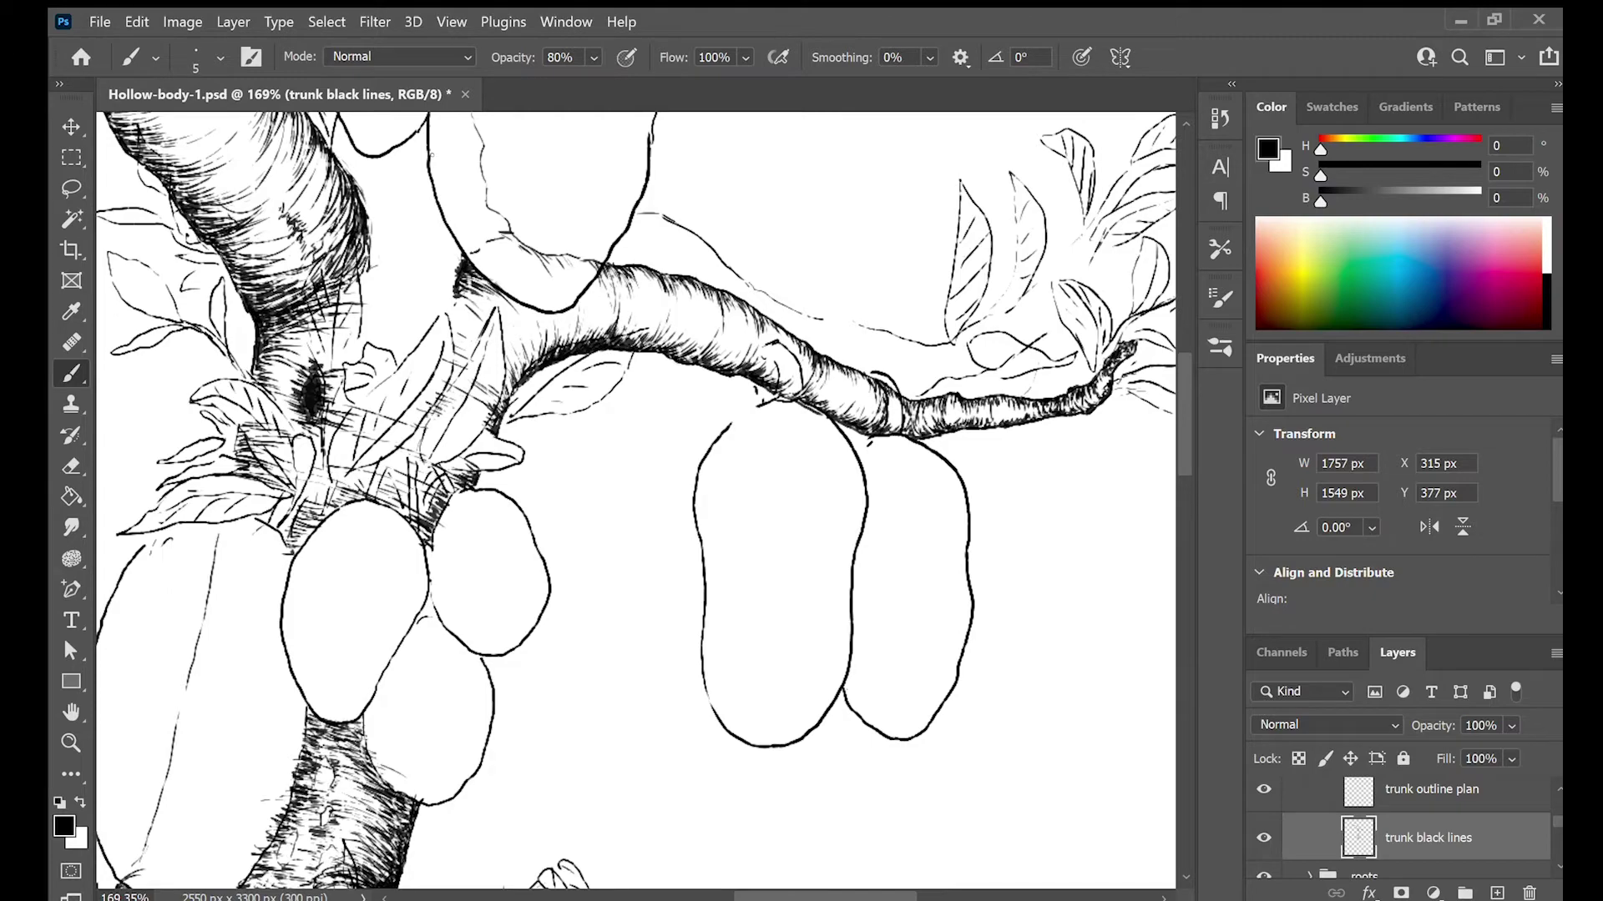
Hatch the trunk junction and the middle branch between the left and right branches, beneath the central fruits
drag(614, 451, 655, 601)
drag(488, 342, 479, 455)
drag(401, 351, 384, 454)
drag(427, 327, 397, 341)
drag(392, 477, 403, 455)
drag(394, 458, 416, 424)
drag(515, 443, 480, 422)
drag(515, 412, 482, 398)
mouse_move(541, 497)
mouse_down()
mouse_move(512, 467)
mouse_move(395, 486)
mouse_up()
mouse_move(447, 417)
mouse_down()
mouse_move(399, 463)
mouse_move(354, 563)
mouse_up()
drag(396, 495, 381, 538)
mouse_move(398, 506)
mouse_down()
mouse_move(416, 475)
mouse_move(393, 537)
mouse_up()
drag(393, 507, 418, 522)
drag(399, 530, 389, 549)
drag(438, 494, 386, 538)
drag(509, 491, 480, 541)
drag(430, 443, 399, 458)
drag(490, 522, 473, 555)
drag(444, 478, 409, 504)
drag(448, 412, 402, 440)
drag(457, 399, 431, 415)
drag(486, 464, 458, 478)
drag(496, 492, 464, 519)
drag(461, 453, 441, 461)
drag(456, 413, 428, 421)
drag(459, 426, 426, 441)
drag(468, 398, 436, 411)
Darken the middle branch directly below the central fruits with dense cross strokes and blend the shading into the fork
drag(401, 543, 437, 517)
drag(396, 457, 409, 416)
drag(392, 455, 441, 415)
drag(416, 427, 440, 416)
drag(429, 593, 457, 581)
drag(401, 463, 445, 442)
mouse_move(400, 457)
mouse_down()
mouse_move(487, 446)
mouse_move(515, 475)
mouse_up()
drag(416, 433, 498, 455)
drag(400, 468, 459, 450)
drag(406, 478, 450, 466)
mouse_move(399, 453)
mouse_down()
mouse_move(445, 435)
mouse_move(399, 468)
mouse_up()
drag(463, 433, 398, 446)
mouse_move(471, 423)
mouse_down()
mouse_move(414, 440)
mouse_move(402, 476)
mouse_up()
drag(463, 444, 441, 450)
drag(409, 539, 376, 561)
drag(423, 555, 376, 568)
drag(441, 483, 435, 512)
drag(461, 523, 455, 576)
drag(424, 577, 420, 597)
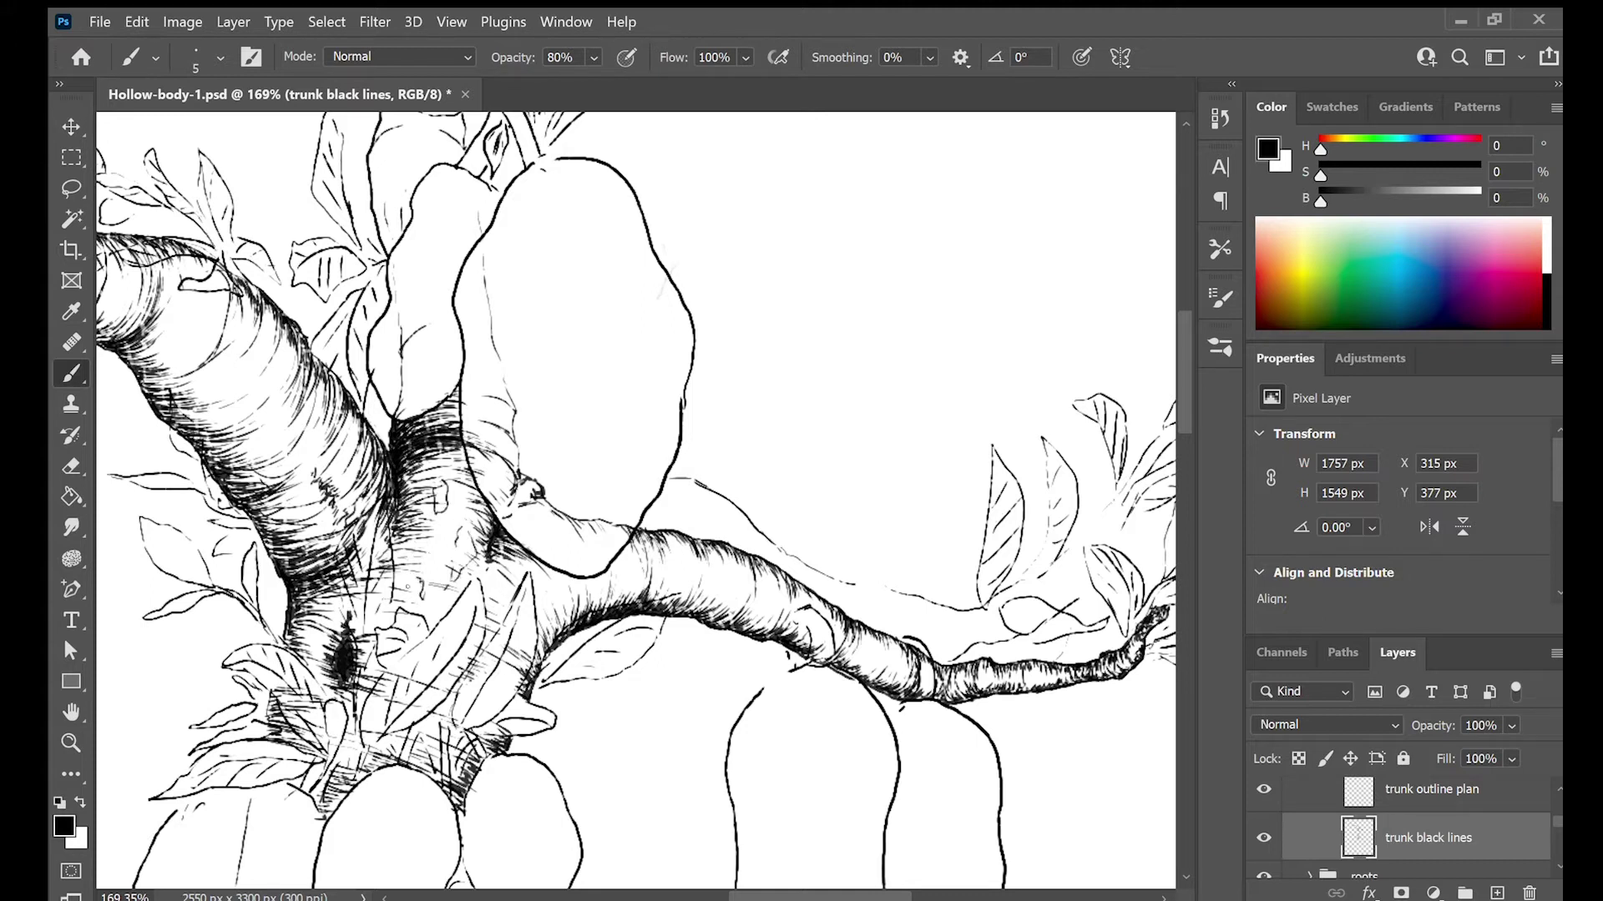
Add a dark vertical crevice to the middle branch just above the fork and touch up the trunk knot below
drag(451, 498, 435, 522)
mouse_move(434, 483)
mouse_down()
mouse_move(424, 513)
mouse_move(447, 516)
mouse_move(424, 498)
mouse_move(441, 491)
mouse_move(427, 541)
mouse_up()
drag(436, 523, 410, 559)
drag(467, 512, 429, 557)
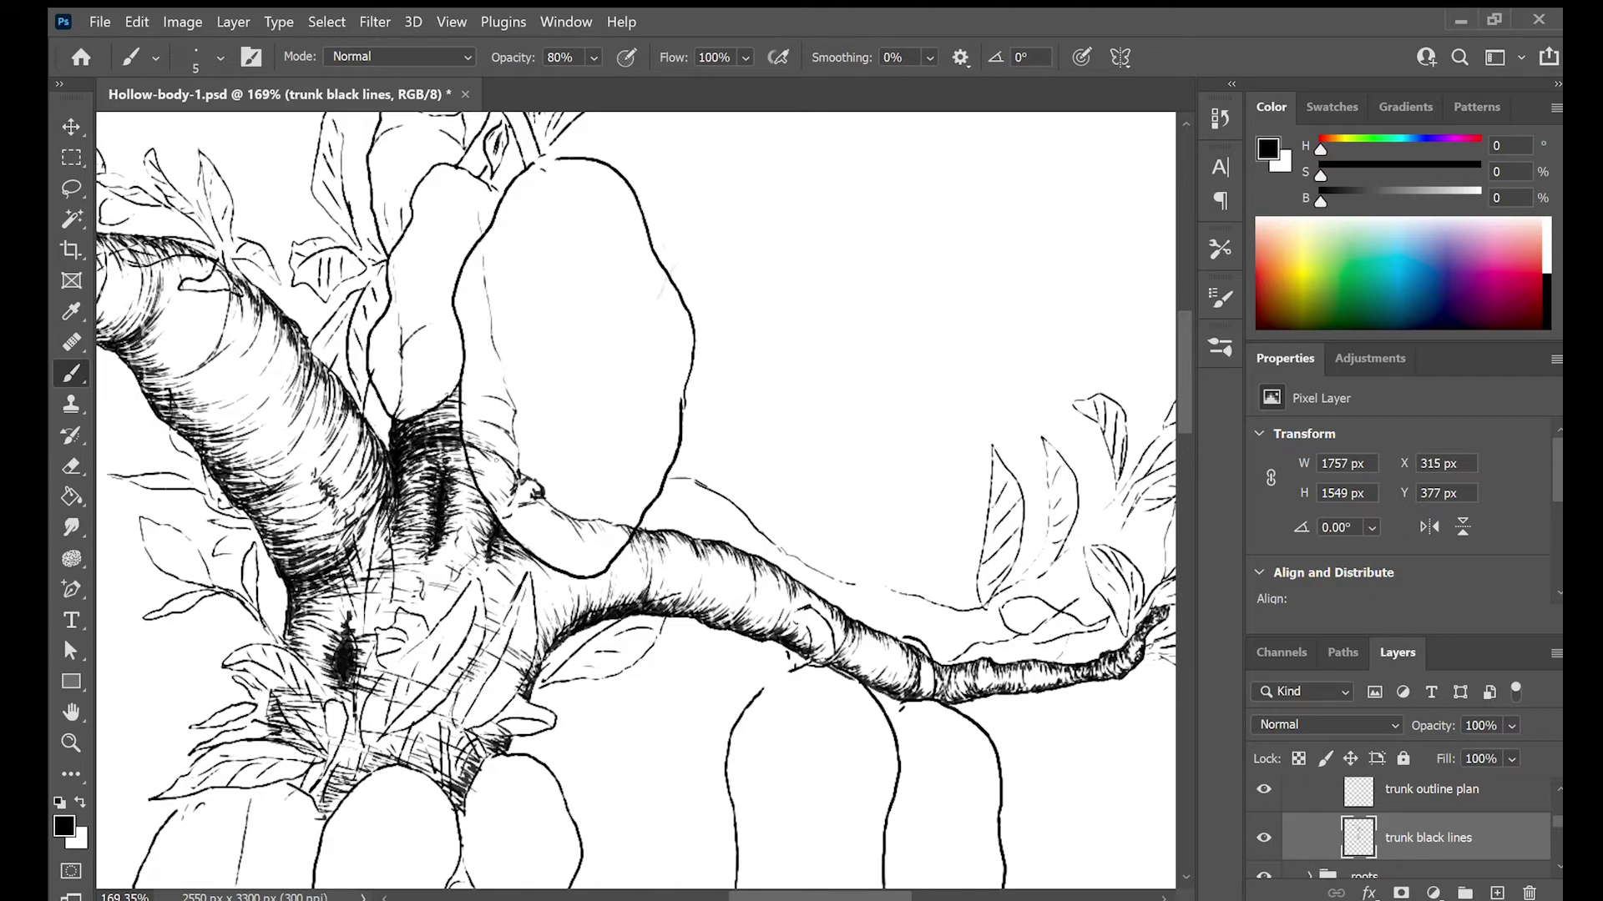
drag(365, 643, 353, 652)
Check the whole tree with the leaves, fruit and guts groups shown temporarily, and hide them again
key(z)
drag(558, 620, 545, 433)
scroll(1386, 826, up, 5)
click(1264, 812)
click(1264, 842)
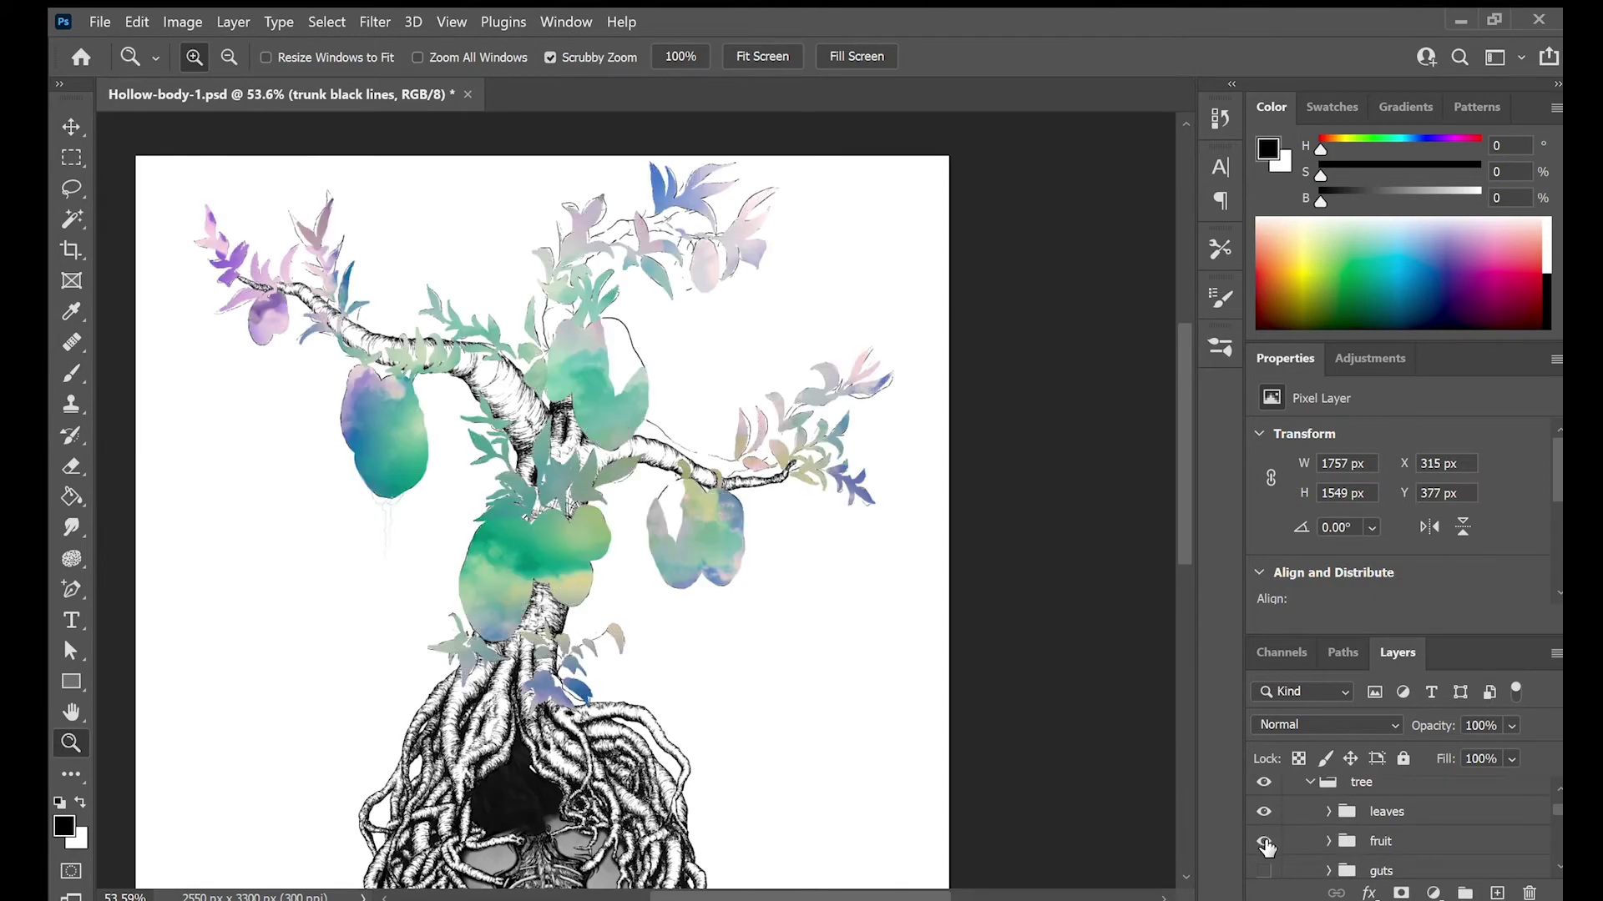
click(1263, 842)
scroll(680, 725, down, 4)
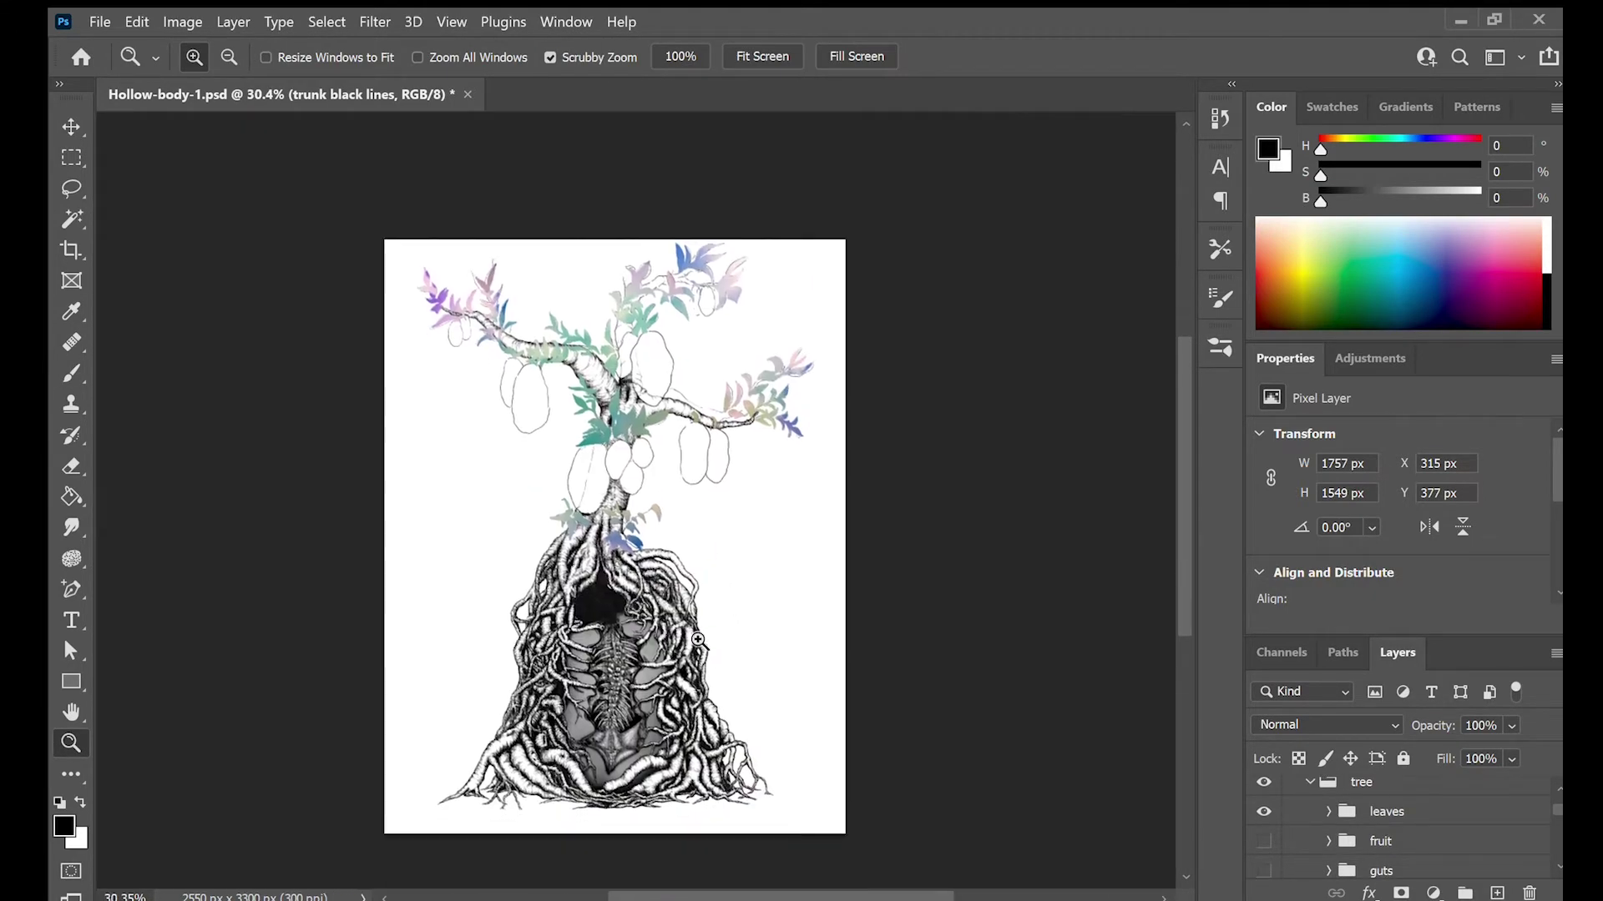
click(1263, 841)
click(1263, 870)
click(1264, 871)
click(1264, 842)
click(1263, 813)
Hatch the lower part of the upper branch just above the large central fruits, shading both edges with curved black brush strokes
drag(621, 314, 776, 314)
key(b)
mouse_move(631, 390)
mouse_down()
mouse_move(686, 462)
mouse_move(616, 429)
mouse_up()
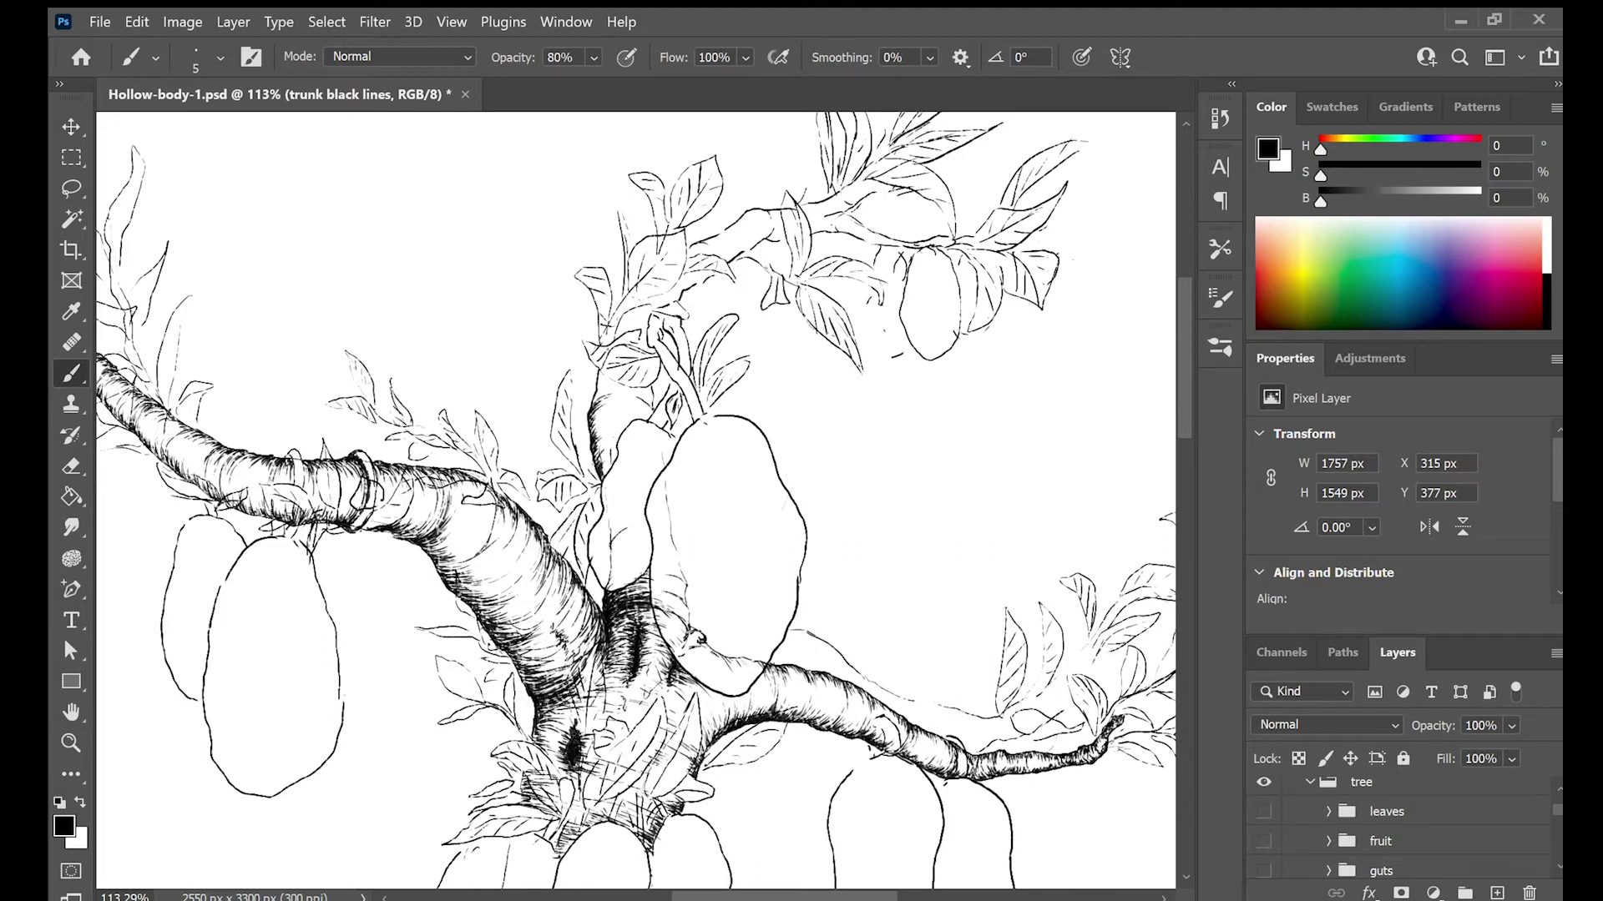
drag(650, 400, 626, 418)
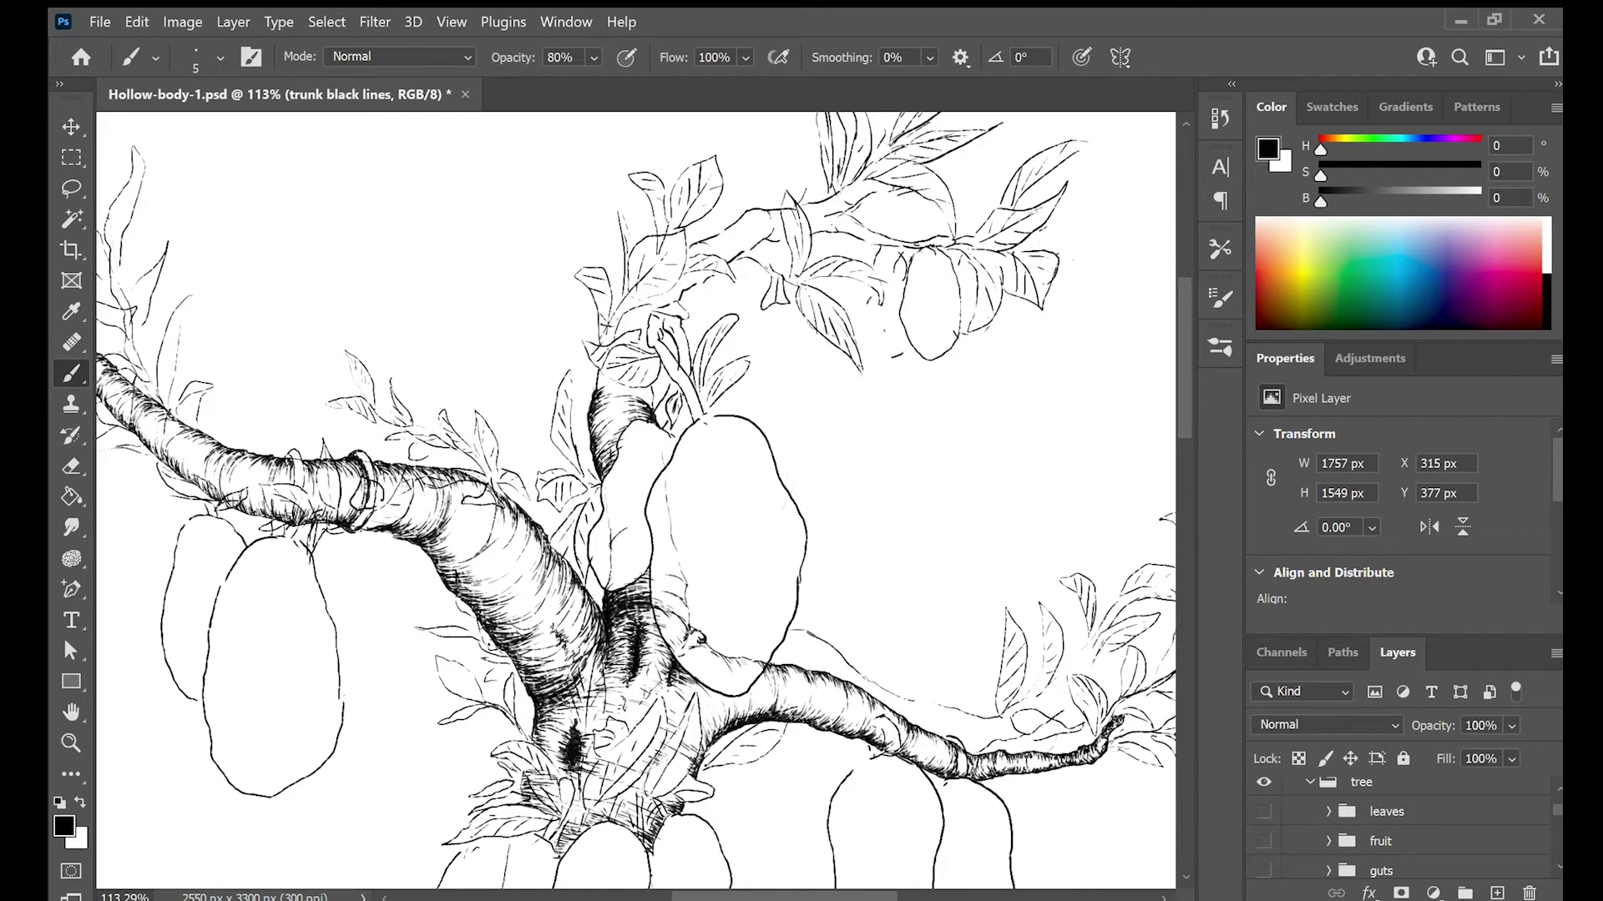
drag(651, 388, 630, 386)
drag(651, 395, 619, 393)
Hatch the curved middle of the upper branch with short black cross strokes along both edges, following its bend behind the leaves
drag(613, 317, 686, 245)
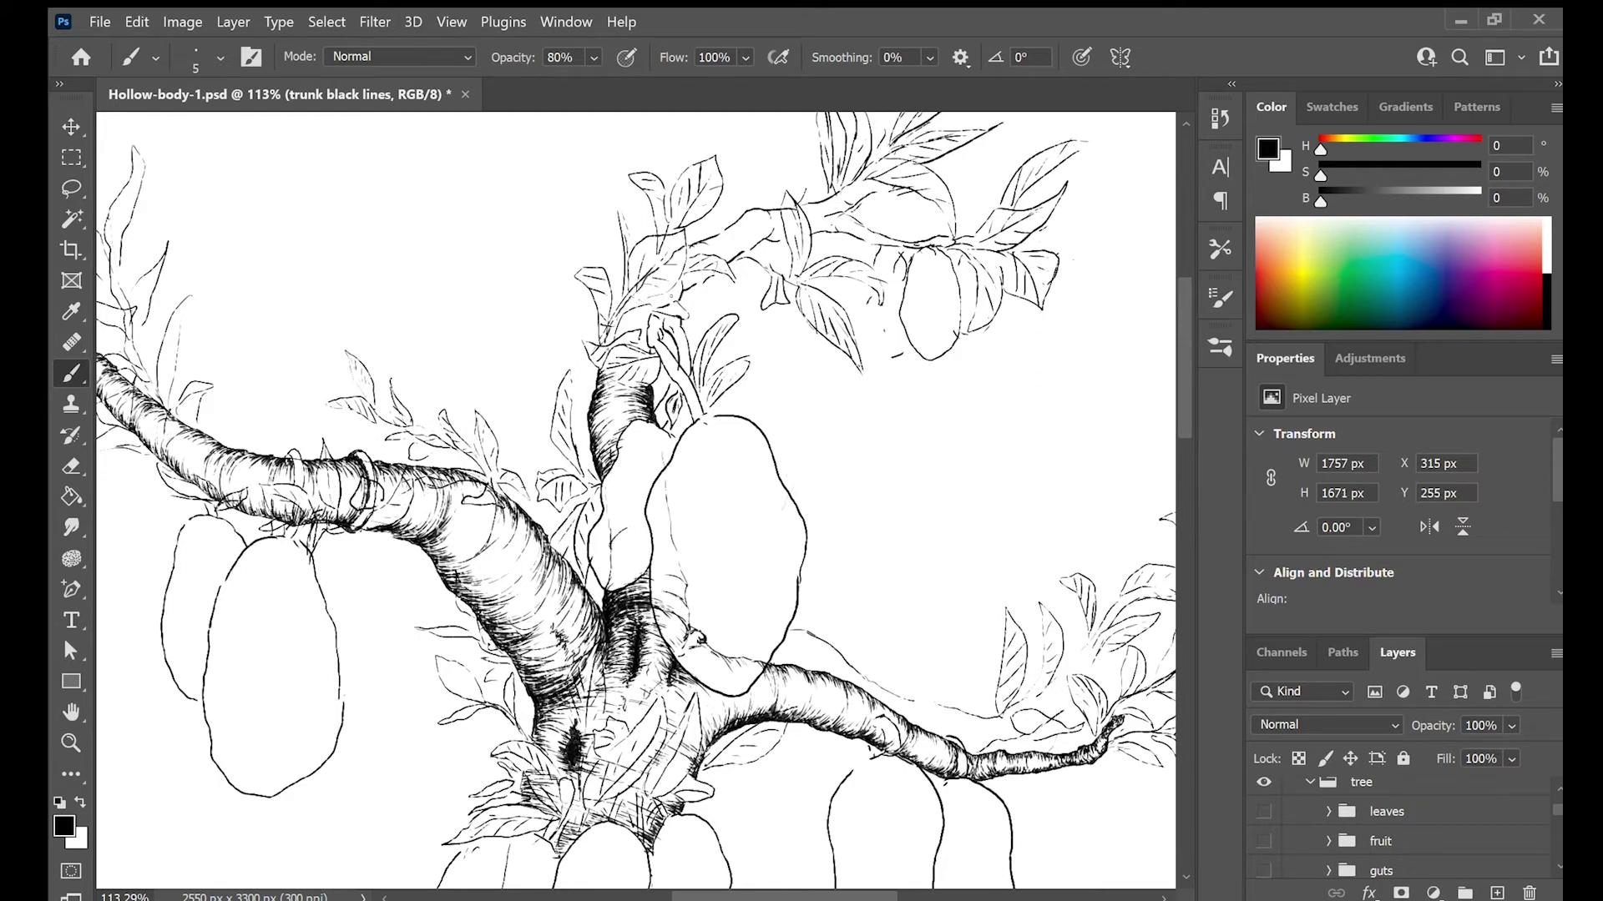
mouse_move(643, 310)
mouse_down()
mouse_move(613, 333)
mouse_move(641, 314)
mouse_move(639, 289)
mouse_move(679, 290)
mouse_up()
drag(680, 254, 667, 269)
drag(705, 246, 676, 284)
drag(691, 251, 679, 261)
mouse_move(708, 244)
mouse_down()
mouse_move(690, 255)
mouse_move(707, 272)
mouse_up()
drag(747, 214, 735, 250)
key(ctrl+z)
key(ctrl+z)
key(ctrl+z)
mouse_move(758, 212)
mouse_down()
mouse_move(745, 231)
mouse_move(756, 210)
mouse_up()
drag(740, 252, 762, 241)
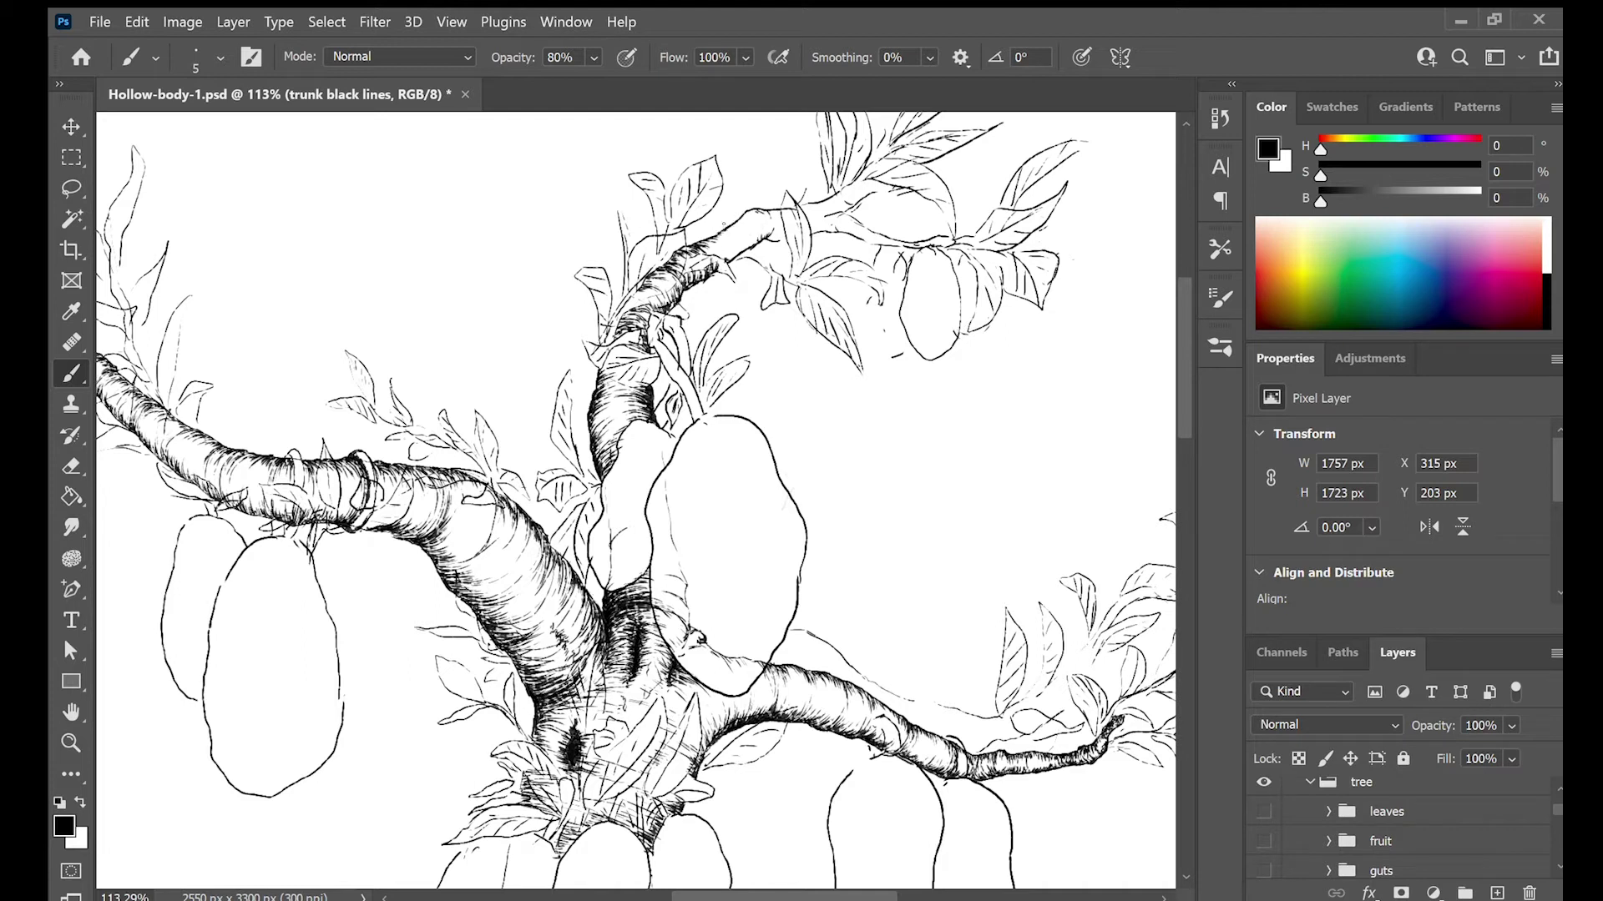
Continue the bark hatching along the upper branch's outer stretch as far as the point where it splits into twigs
drag(763, 231, 734, 256)
mouse_move(768, 209)
mouse_down()
mouse_move(744, 214)
mouse_move(790, 237)
mouse_up()
drag(780, 230, 779, 241)
drag(806, 229, 787, 237)
mouse_move(800, 209)
mouse_down()
mouse_move(797, 224)
mouse_move(820, 219)
mouse_up()
drag(827, 203, 799, 217)
drag(815, 221, 802, 232)
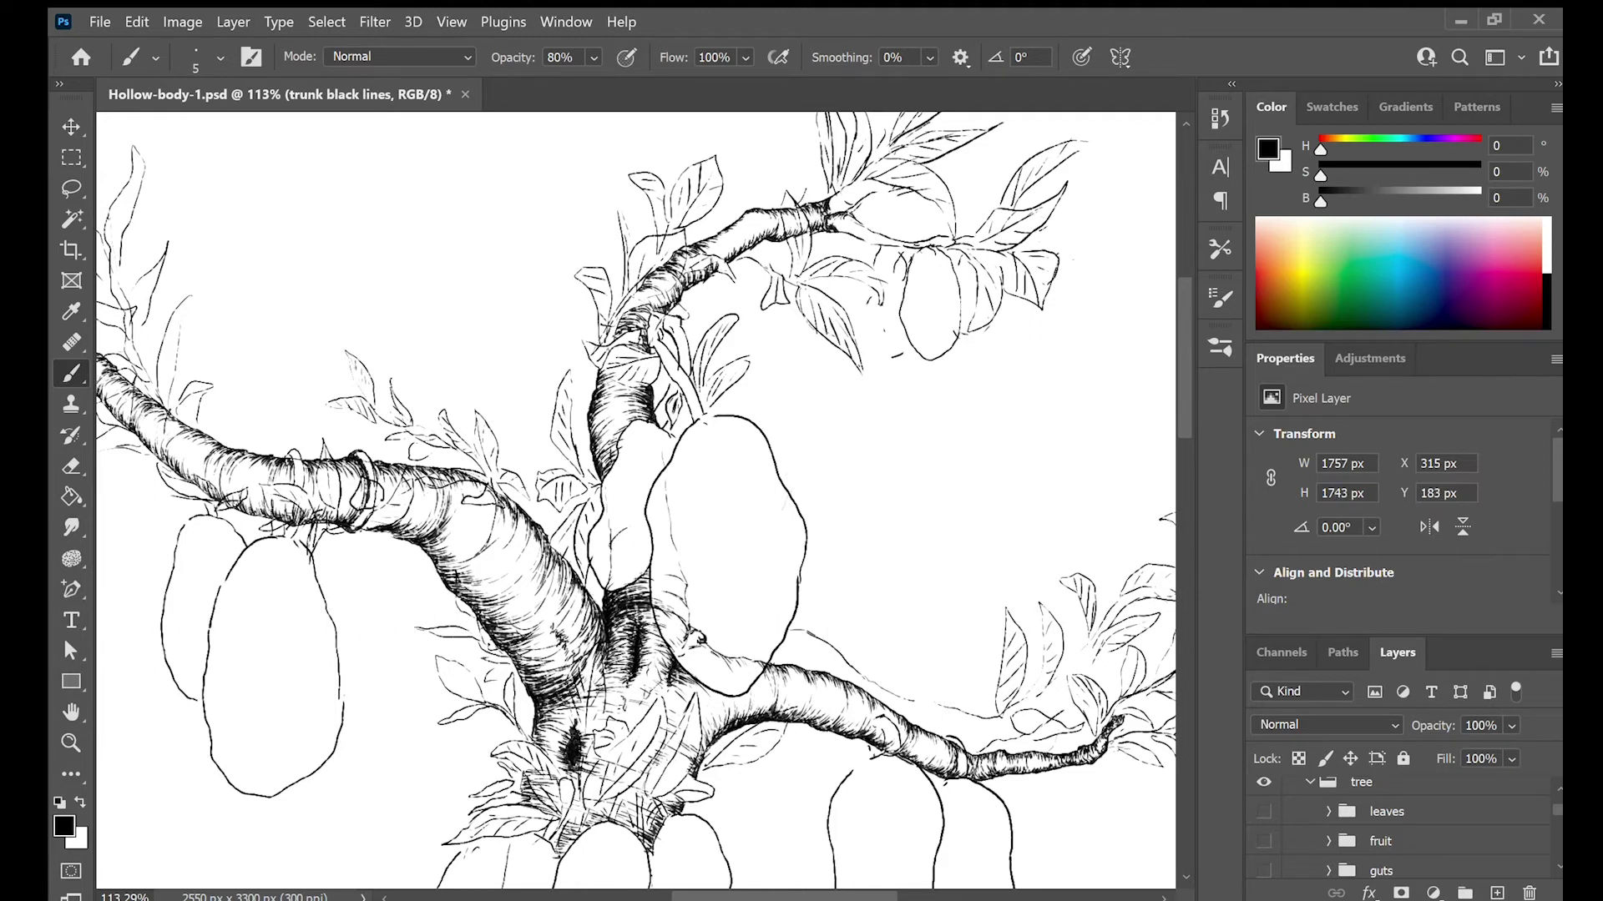
Ink the two thin twigs at the upper branch's end and shade the split between them with short strokes
drag(909, 239, 887, 247)
mouse_move(884, 221)
mouse_down()
mouse_move(861, 242)
mouse_move(903, 247)
mouse_move(863, 247)
mouse_up()
mouse_move(873, 221)
mouse_down()
mouse_move(855, 242)
mouse_move(980, 235)
mouse_up()
mouse_move(838, 200)
mouse_down()
mouse_move(859, 185)
mouse_move(751, 288)
mouse_up()
drag(781, 250, 829, 220)
drag(760, 287, 775, 279)
drag(763, 287, 780, 272)
mouse_move(831, 219)
mouse_down()
mouse_move(862, 197)
mouse_move(832, 225)
mouse_up()
drag(862, 195, 848, 207)
Hide the line sketch of the leaves and fruit to isolate the inked trunk and branches
key(z)
drag(572, 485, 484, 500)
drag(1557, 810, 1551, 838)
click(1268, 860)
click(1269, 811)
click(1270, 812)
mouse_move(572, 689)
mouse_down()
mouse_move(659, 554)
mouse_move(632, 556)
mouse_up()
key(b)
drag(1556, 840, 1556, 823)
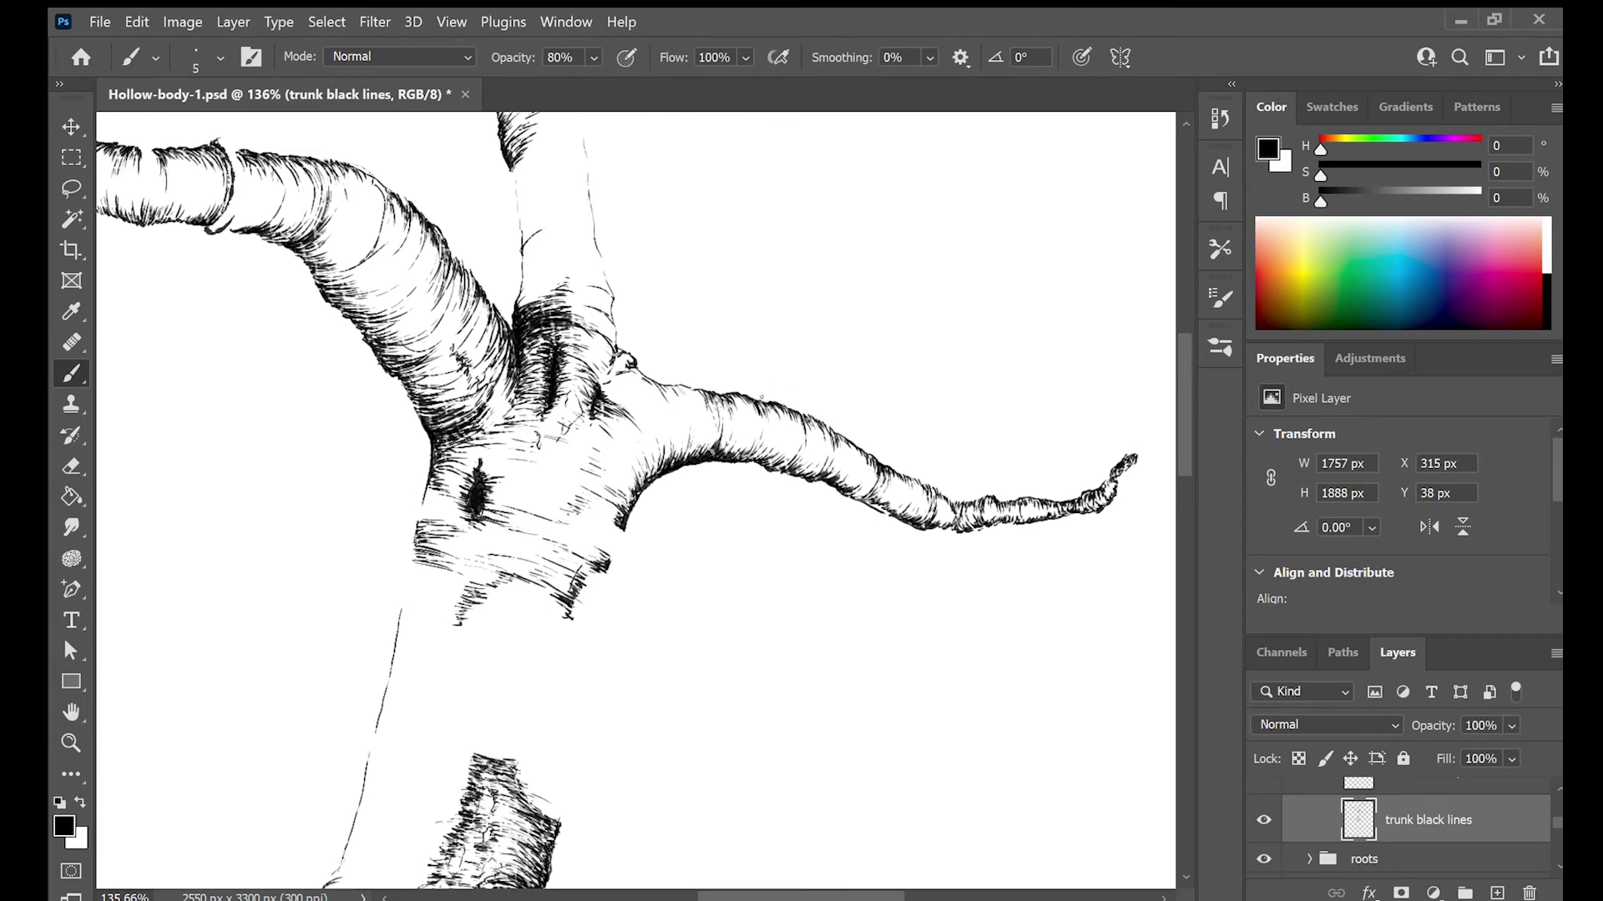
Reinforce the right branch's contour with black strokes along its upper and lower edges out to the tip
mouse_move(788, 401)
mouse_down()
mouse_move(531, 248)
mouse_move(560, 267)
mouse_up()
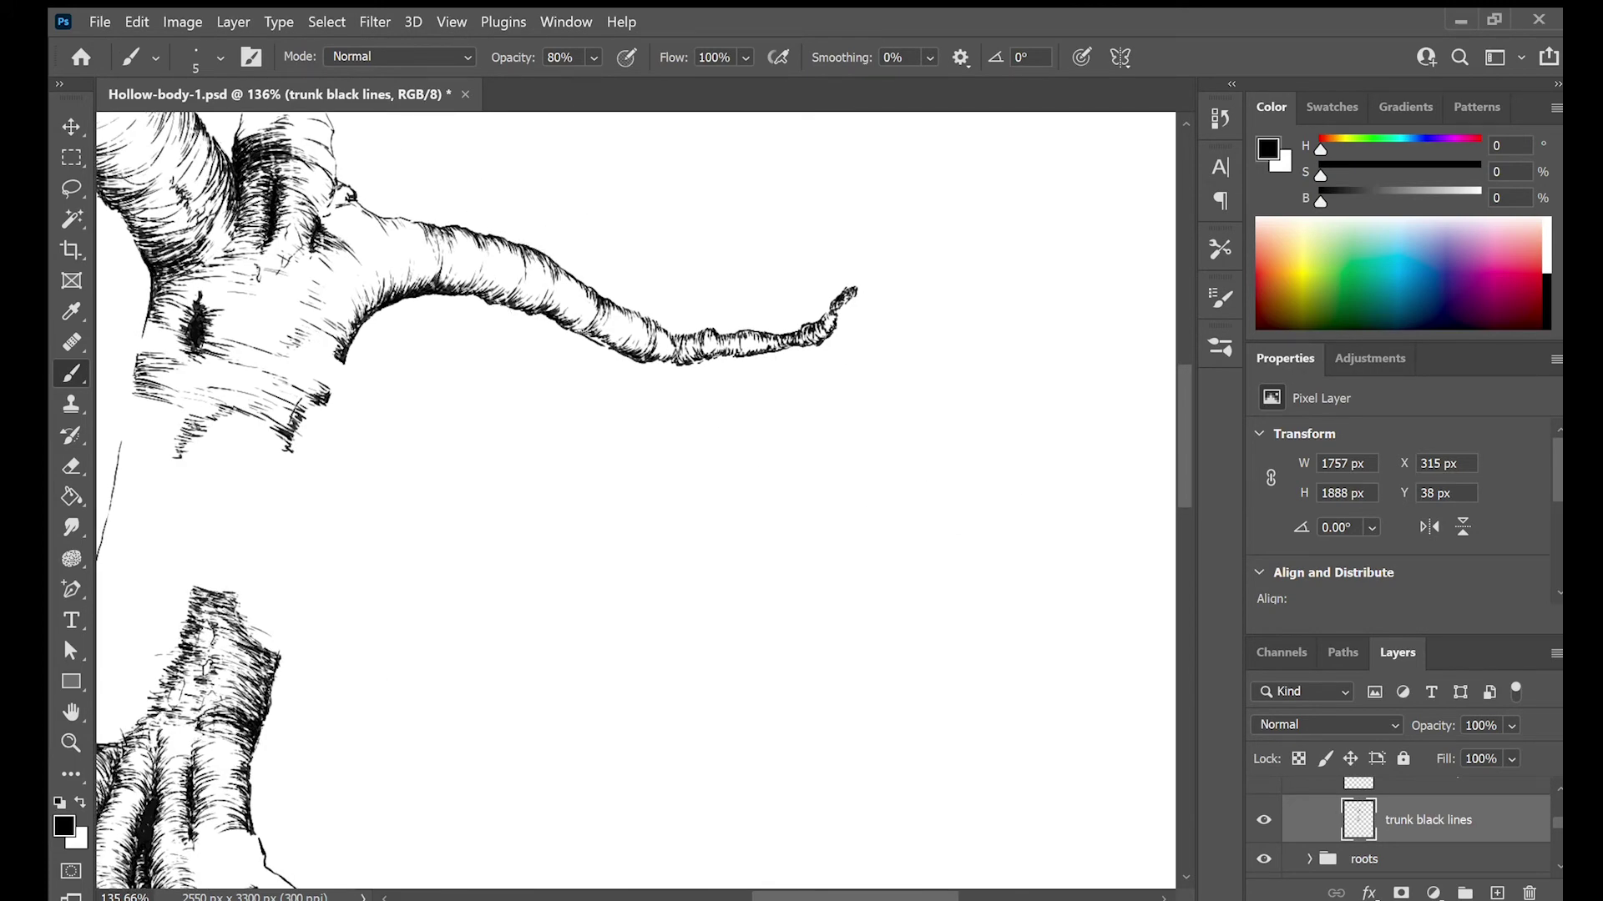
mouse_move(616, 304)
mouse_down()
mouse_move(671, 335)
mouse_move(772, 307)
mouse_move(782, 444)
mouse_up()
drag(699, 473, 776, 464)
drag(822, 470, 863, 474)
drag(1008, 434, 1041, 383)
drag(997, 418, 983, 437)
Darken the outlines of the left branch near the trunk fork and touch up the edges around the fork
drag(351, 334, 1039, 543)
drag(157, 209, 291, 379)
drag(315, 413, 324, 431)
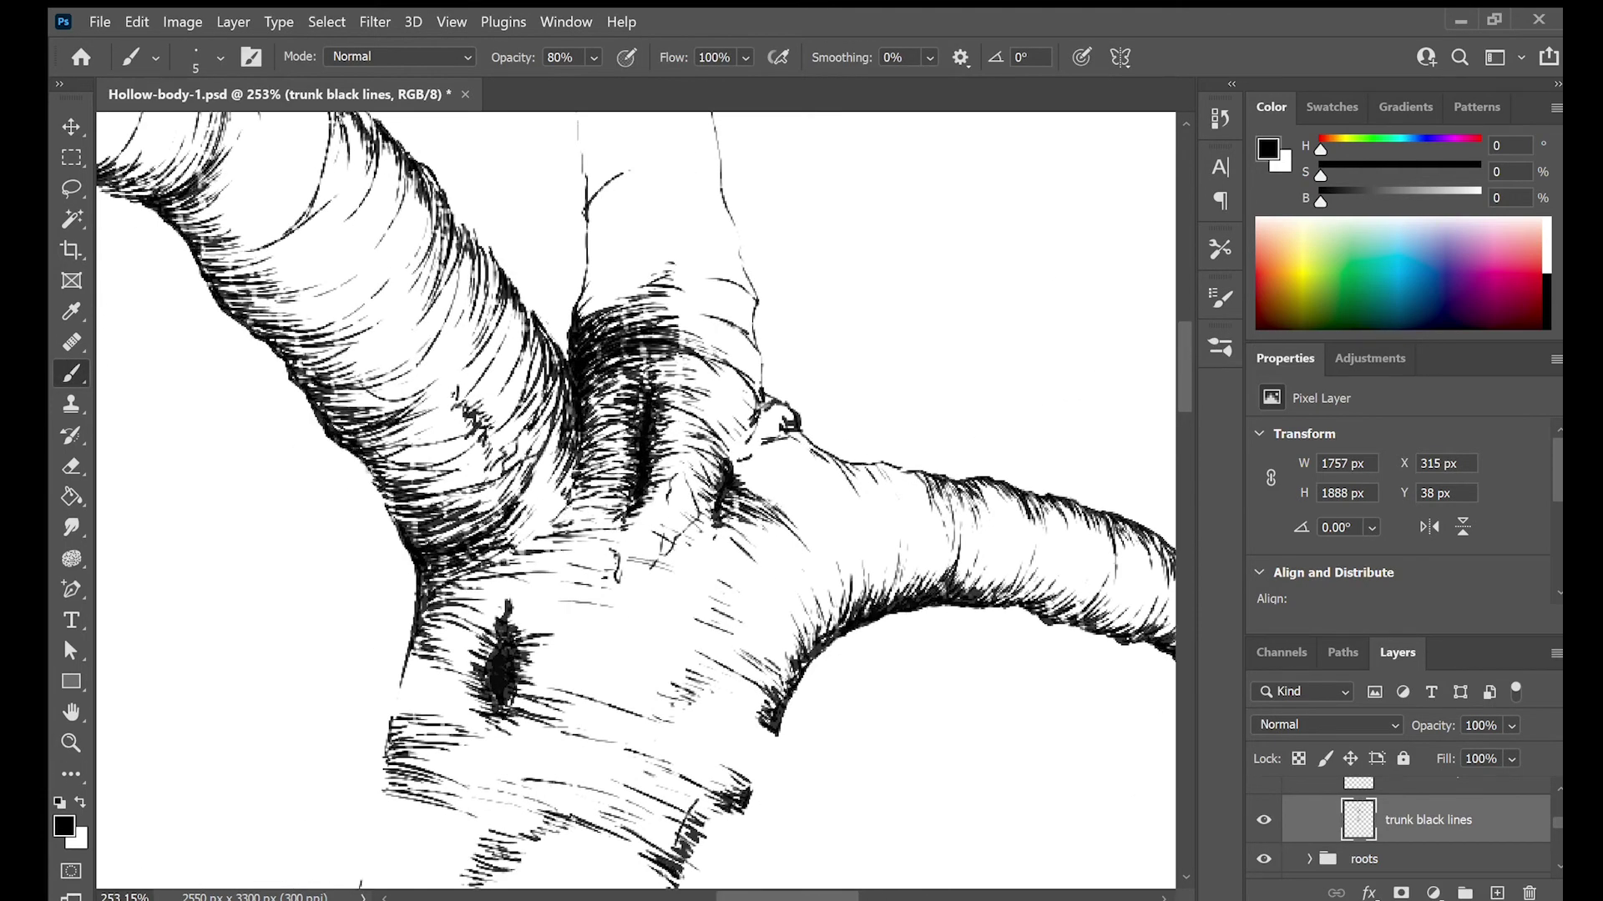
drag(441, 192, 568, 362)
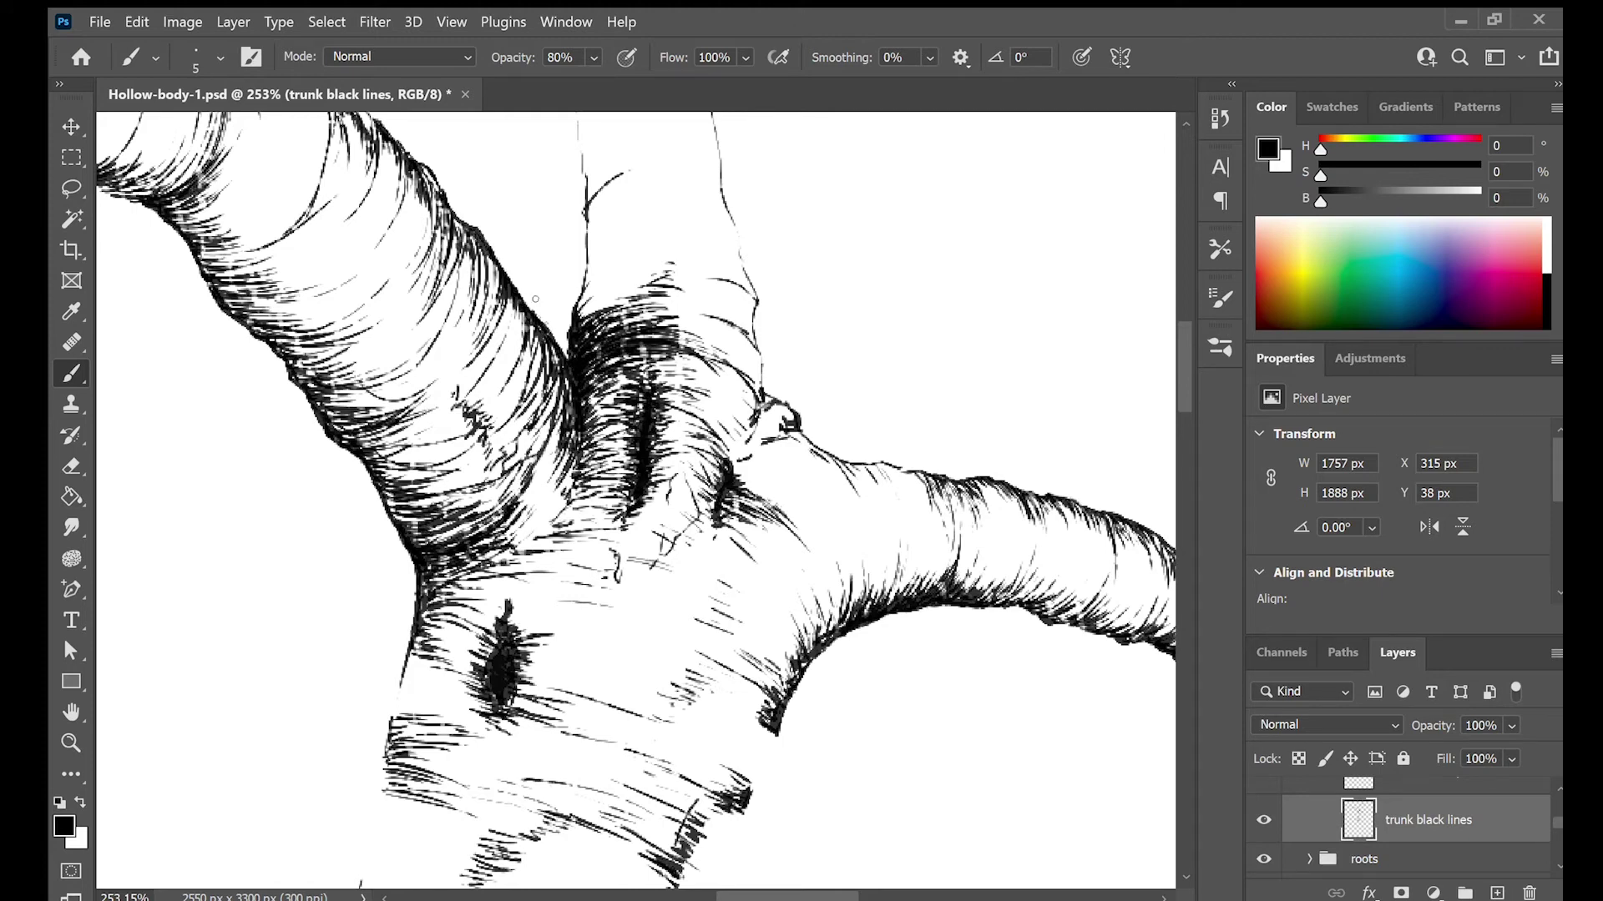
drag(536, 299, 945, 486)
drag(333, 350, 755, 374)
drag(712, 414, 793, 409)
mouse_move(696, 267)
mouse_down()
mouse_move(728, 272)
mouse_move(673, 266)
mouse_up()
Strengthen the left branch's upper and lower contours with a continuous black outline out to its thin tip
drag(539, 362, 676, 404)
drag(388, 252, 516, 348)
drag(415, 153, 570, 248)
drag(570, 248, 500, 357)
drag(188, 227, 287, 322)
mouse_move(240, 170)
mouse_down()
mouse_move(306, 231)
mouse_move(752, 452)
mouse_up()
mouse_move(370, 359)
mouse_down()
mouse_move(518, 378)
mouse_move(472, 327)
mouse_move(612, 339)
mouse_up()
drag(520, 381, 569, 388)
drag(349, 320, 298, 301)
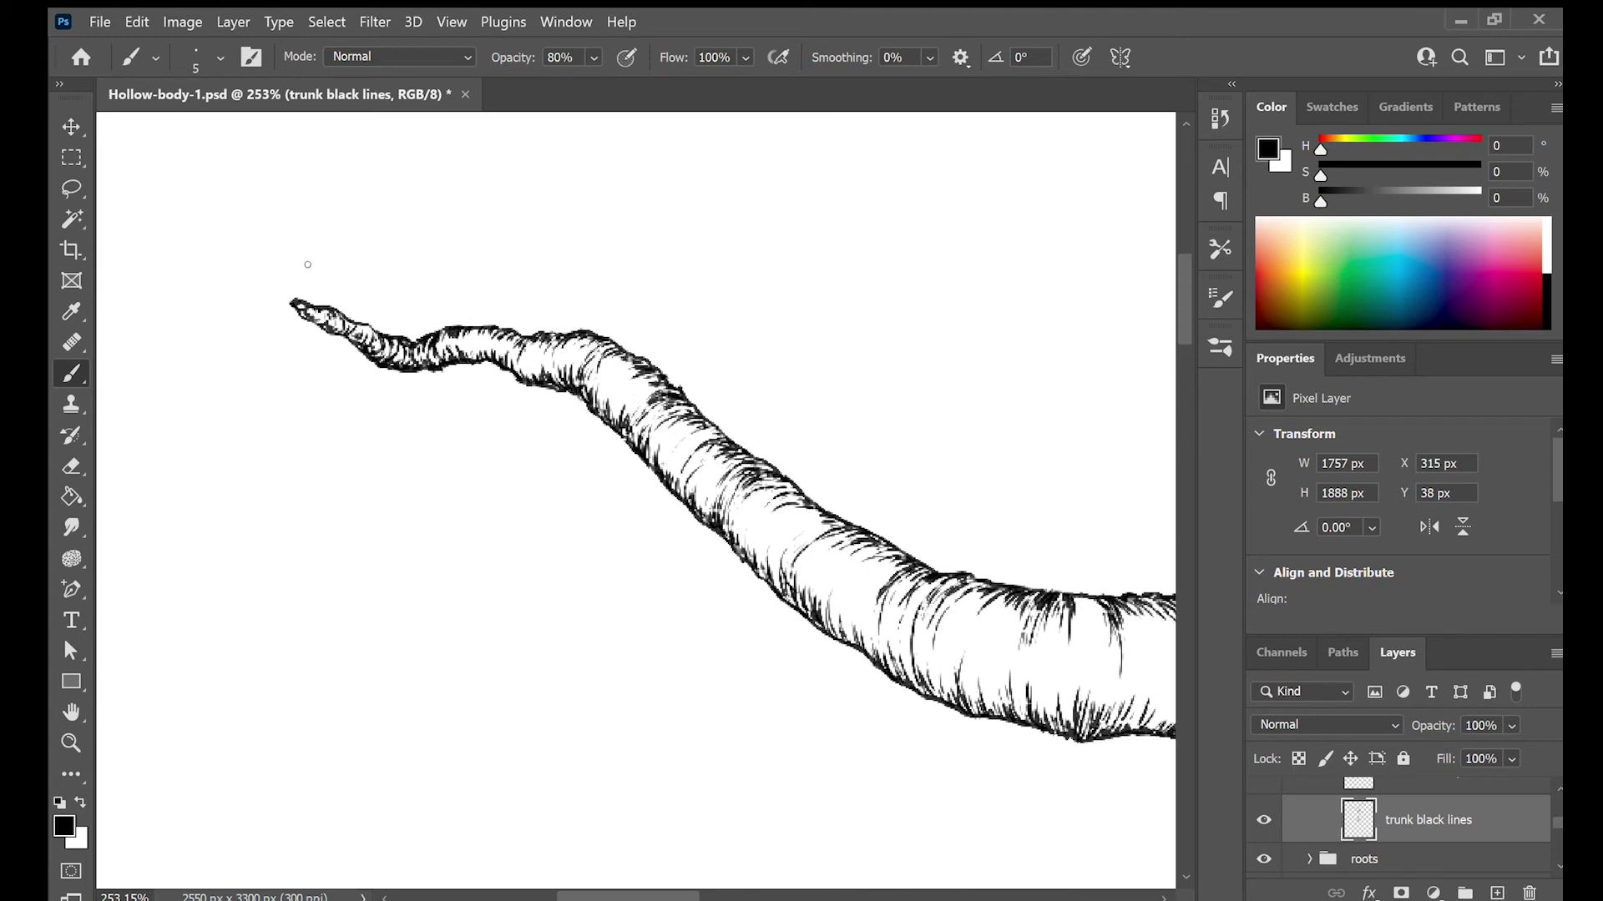
Outline both edges of the upper branch's curved section in solid black, closing the gaps between the hatch marks
drag(1036, 538, 222, 680)
drag(1115, 506, 825, 379)
drag(786, 449, 789, 488)
drag(670, 418, 663, 433)
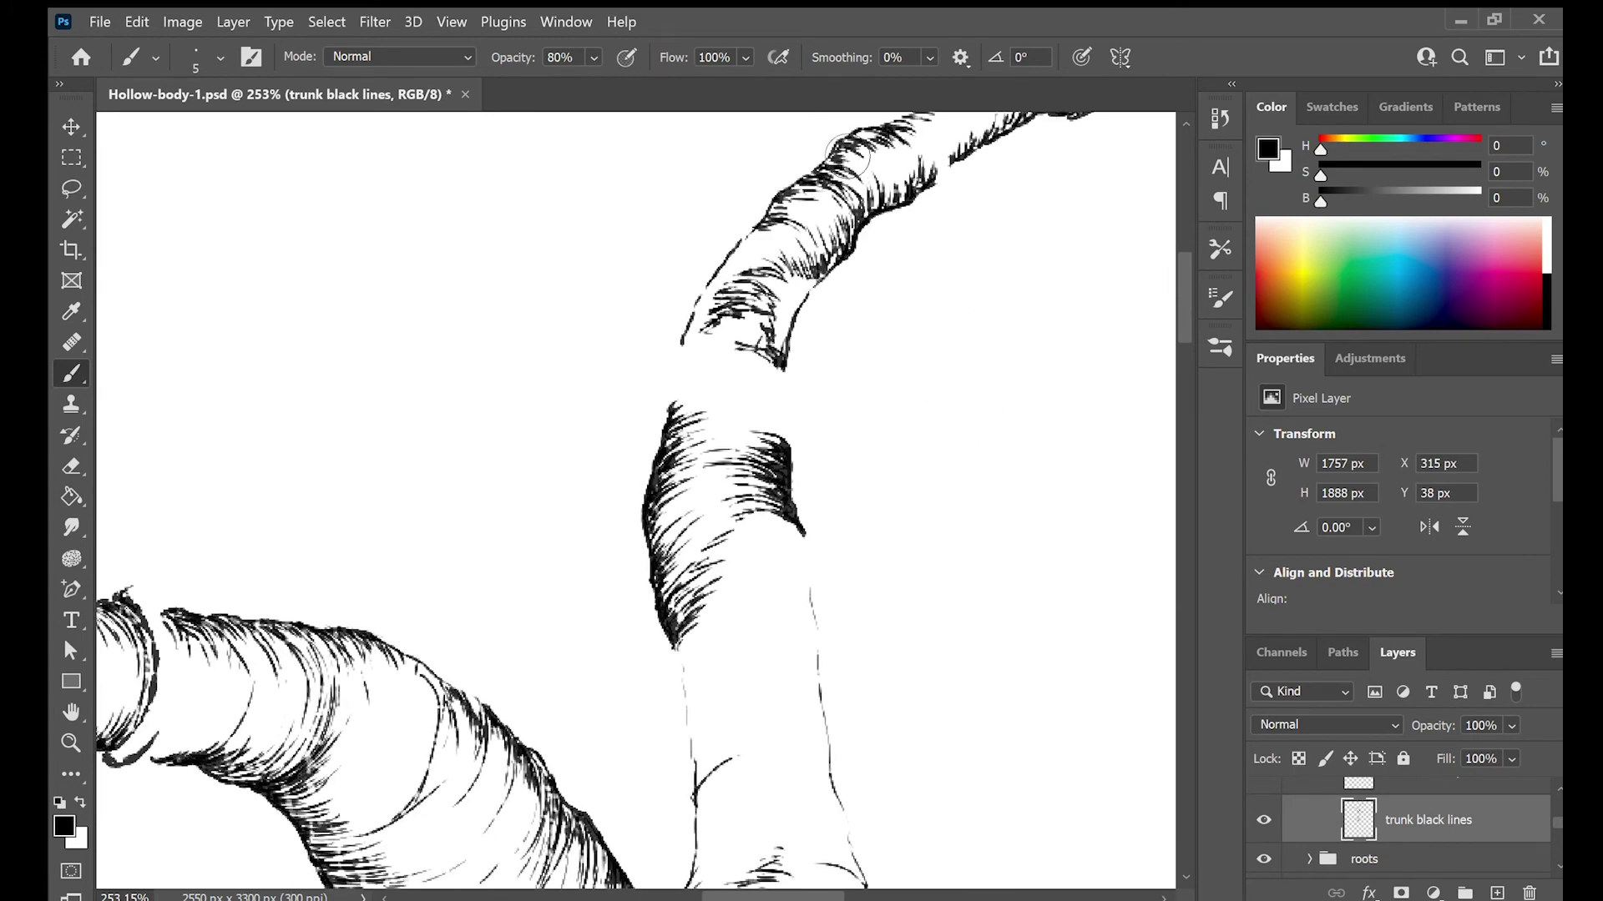
scroll(847, 156, up, 4)
scroll(847, 156, right, 3)
drag(815, 289, 841, 303)
drag(865, 258, 890, 281)
drag(852, 338, 849, 311)
mouse_move(879, 314)
mouse_down()
mouse_move(886, 292)
mouse_move(928, 291)
mouse_up()
mouse_move(810, 360)
mouse_down()
mouse_move(790, 385)
mouse_move(802, 339)
mouse_up()
drag(799, 301, 824, 314)
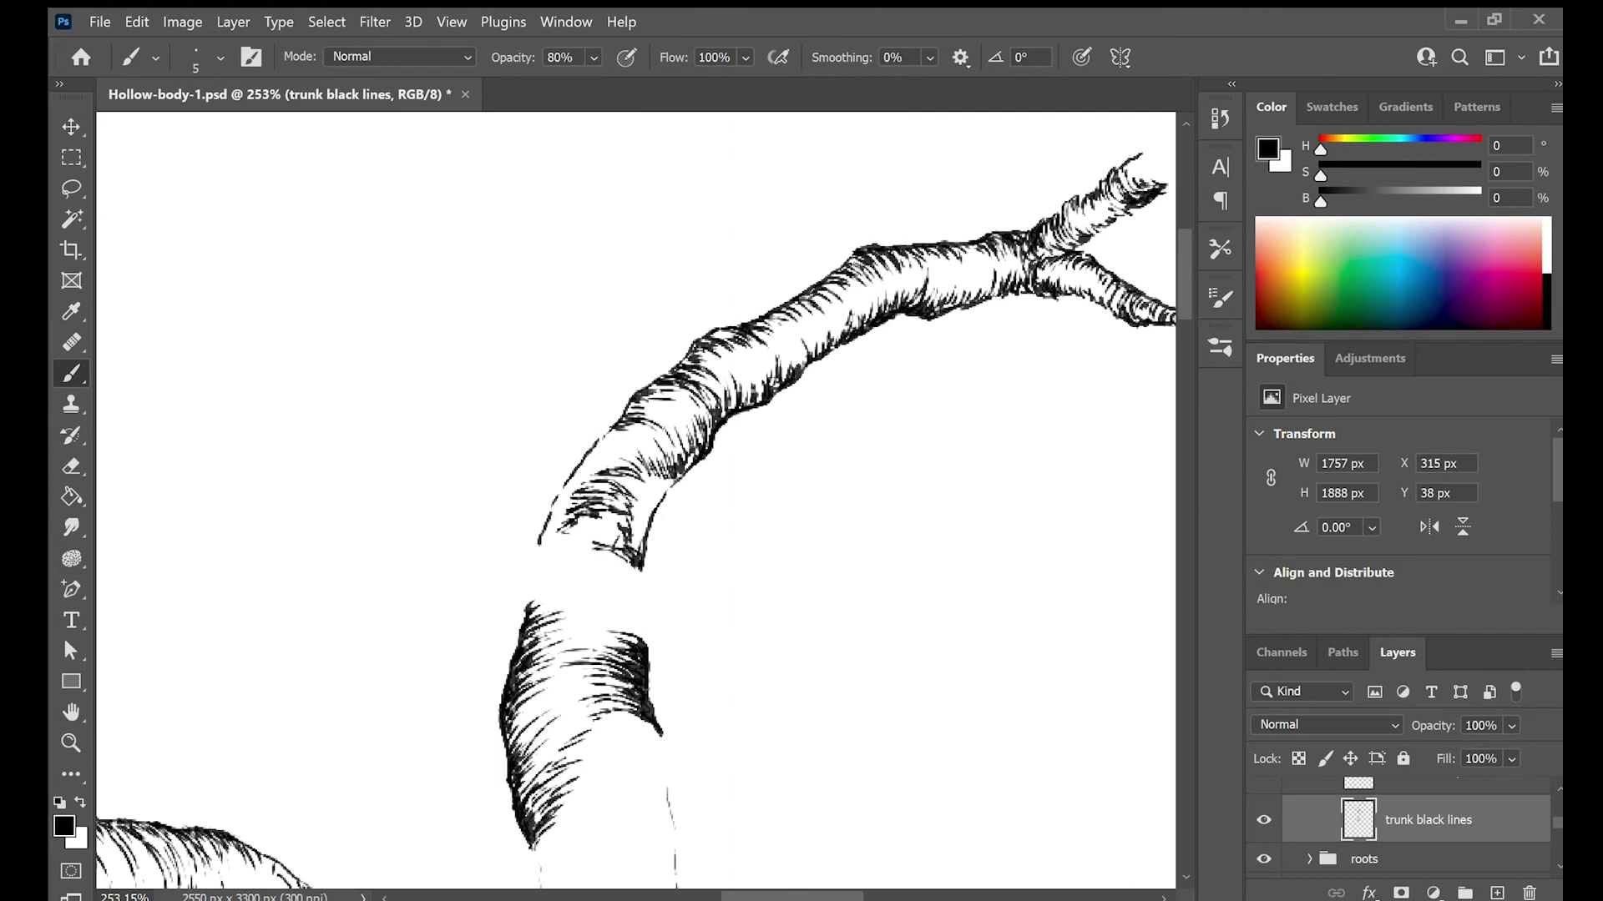
Darken the contours of the twigs at the upper branch's end and touch up the branch's edge
scroll(1002, 325, right, 5)
scroll(1002, 326, up, 1)
drag(705, 303, 748, 273)
drag(675, 389, 665, 384)
drag(644, 360, 730, 379)
drag(672, 357, 715, 366)
drag(855, 392, 952, 391)
drag(891, 373, 965, 377)
drag(948, 390, 980, 383)
drag(855, 384, 910, 368)
drag(755, 225, 535, 438)
drag(531, 441, 519, 464)
drag(467, 584, 776, 434)
Review the whole inked tree on the full page and look through the layer list
key(z)
drag(727, 777, 509, 756)
drag(727, 834, 712, 451)
drag(751, 511, 715, 533)
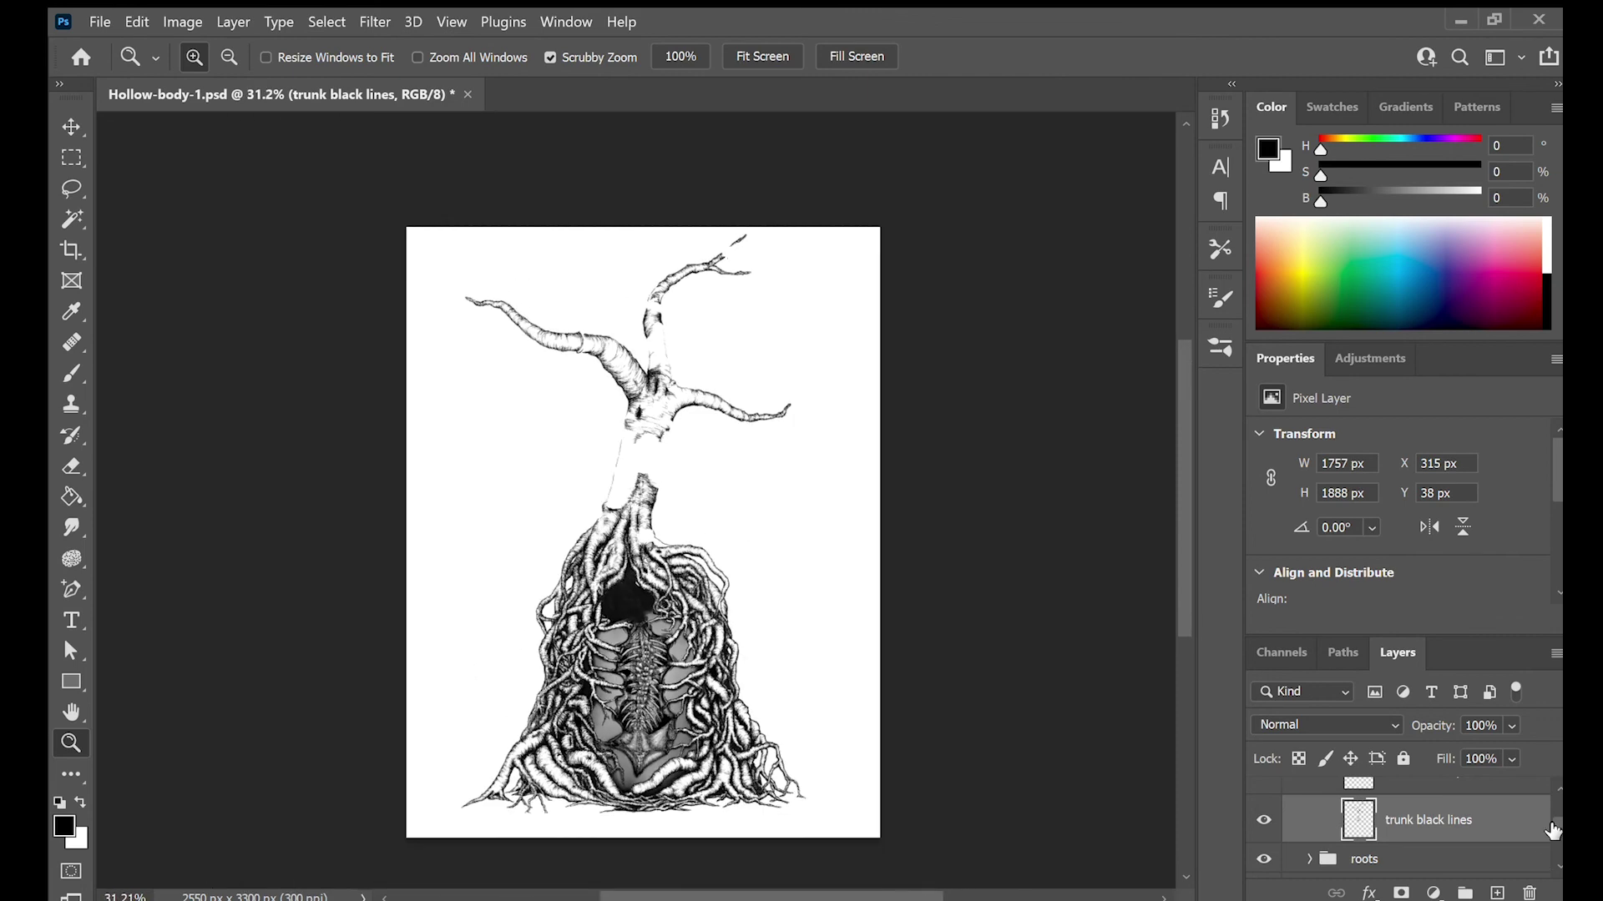
scroll(1327, 814, up, 3)
scroll(1325, 830, down, 4)
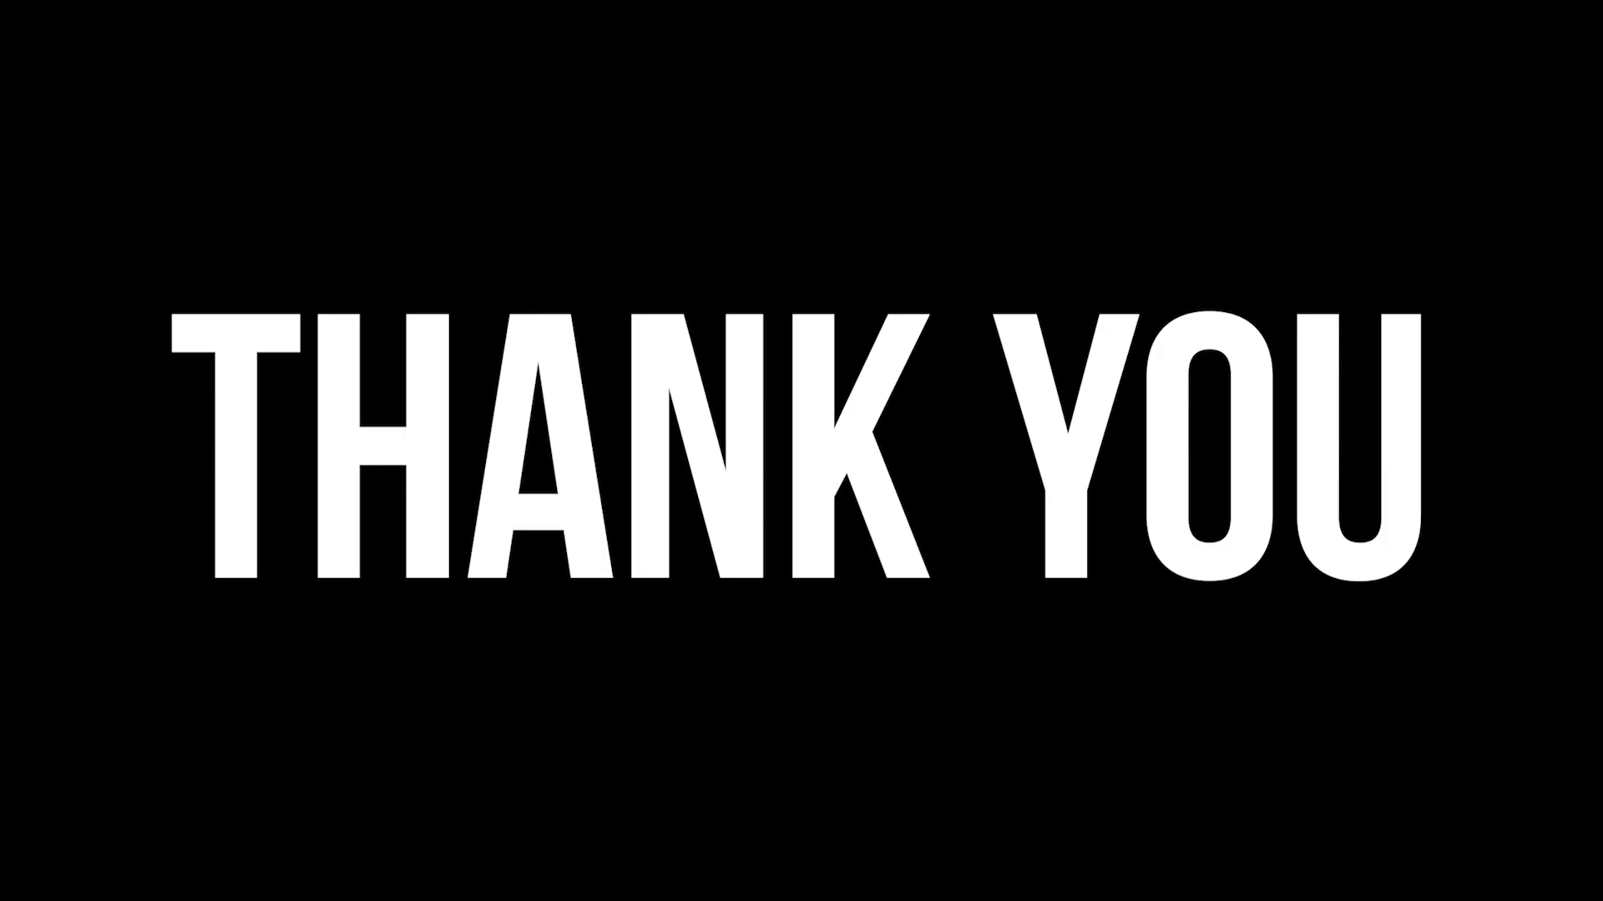